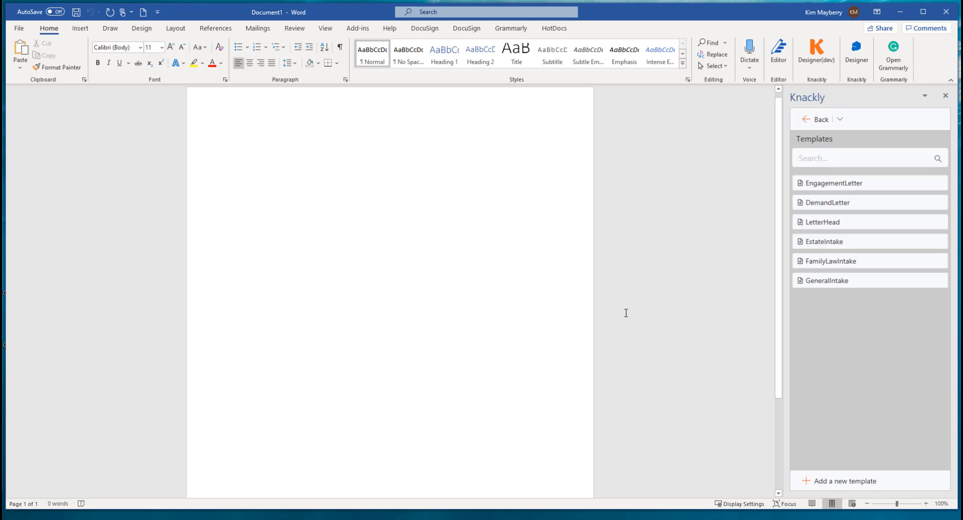
Step: Open the DemandLetter template and place the cursor before the bracketed garnishment sentence in the optional paragraph
left_click(828, 205)
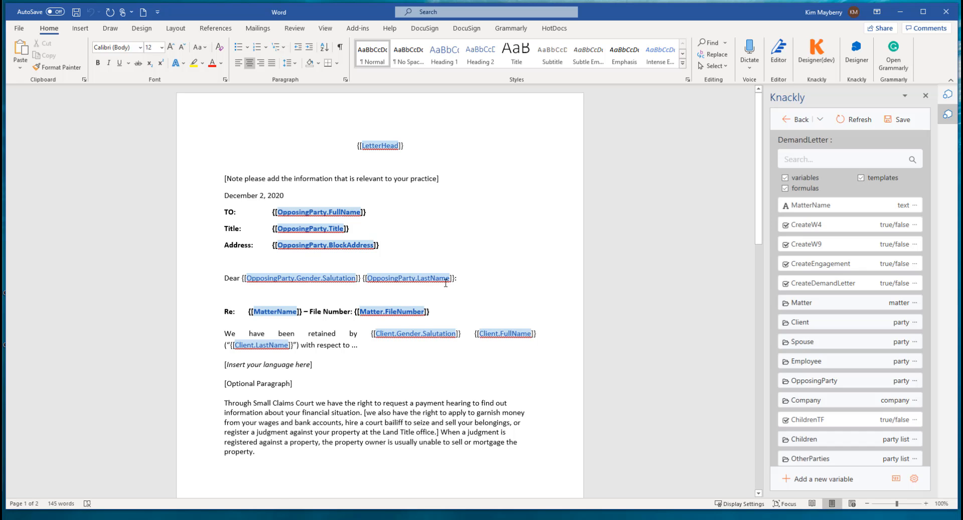
scroll(384, 283, "down", 3)
scroll(384, 283, "down", 2)
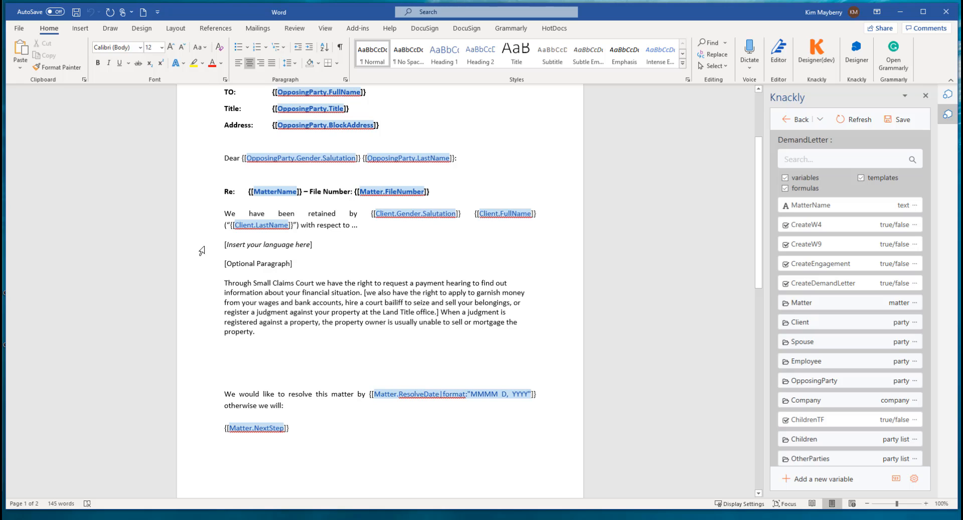
left_click_drag(224, 264, 253, 339)
left_click(269, 340)
left_click_drag(366, 292, 365, 302)
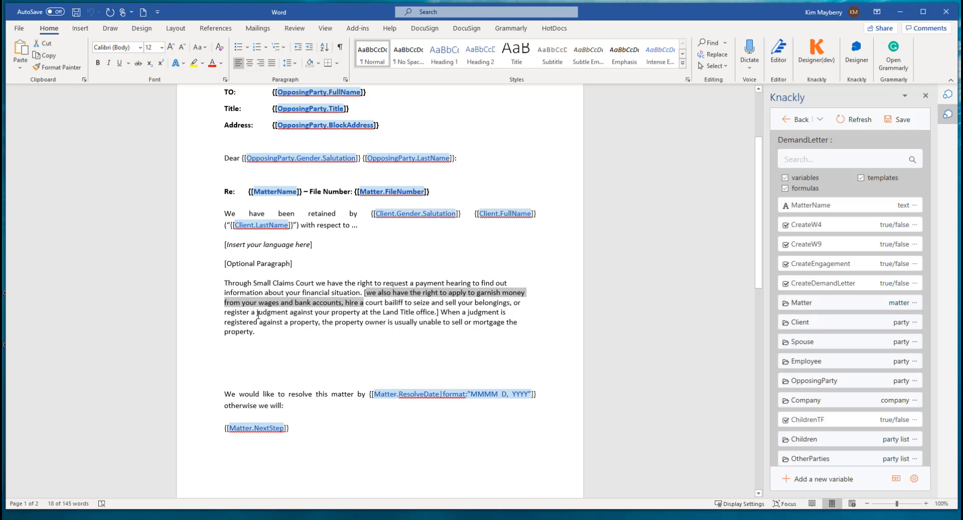
left_click(366, 292)
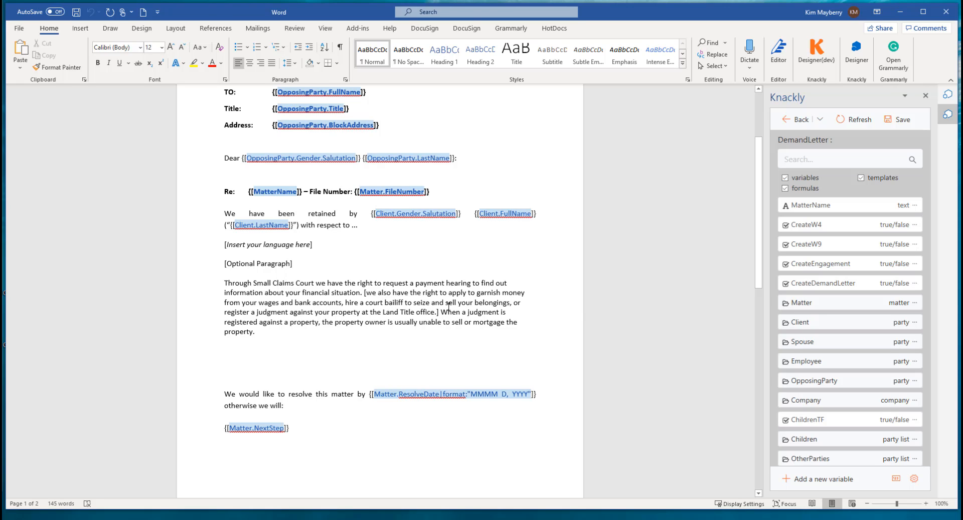
Step: Start a new single variable in the matter model with the type true/false
scroll(776, 299, "down", 1)
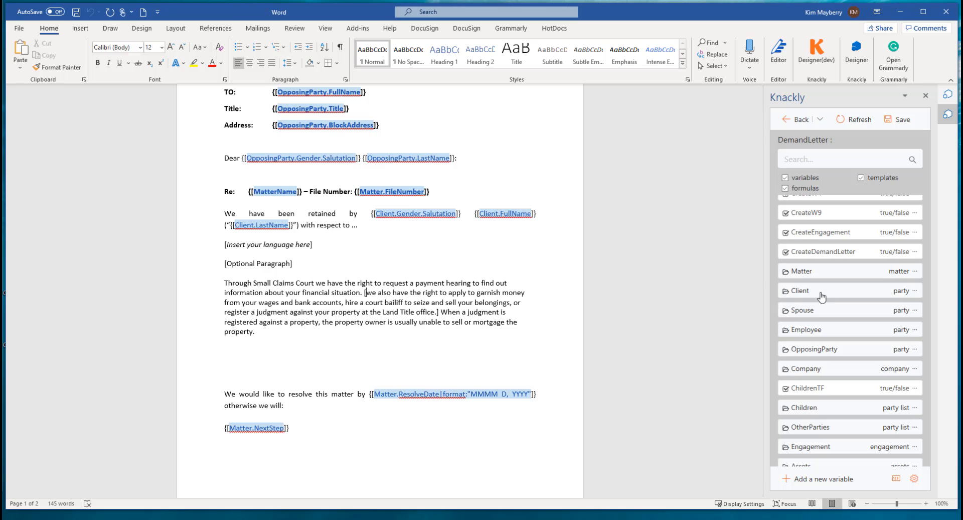
left_click(832, 272)
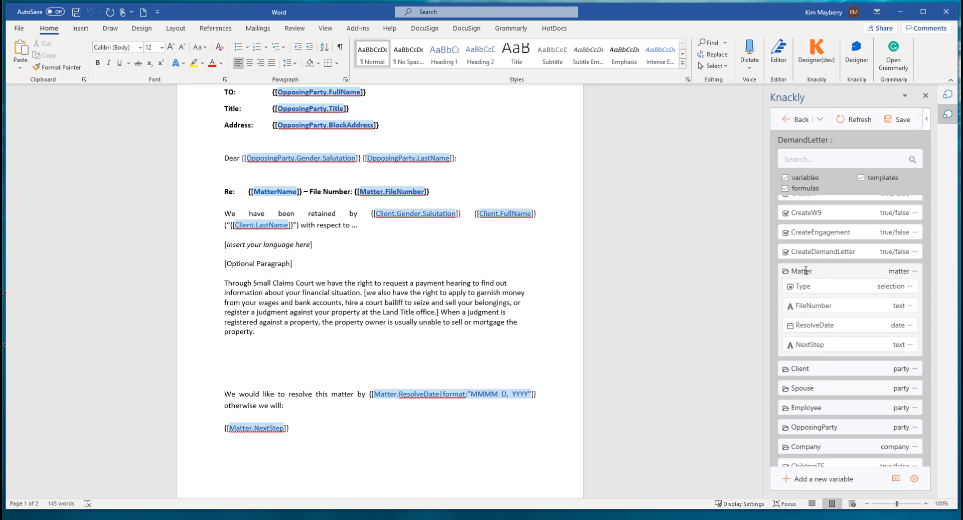
left_click(794, 480)
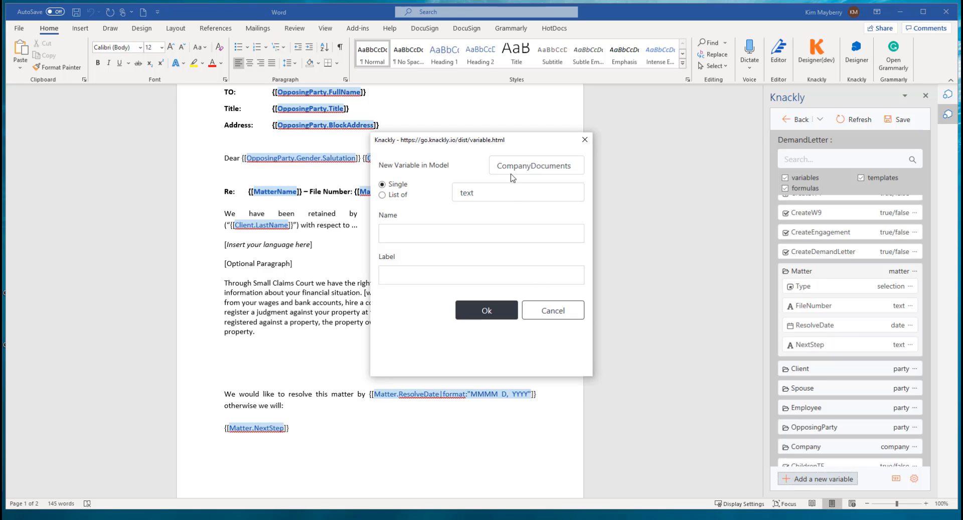
left_click(512, 177)
left_click(502, 234)
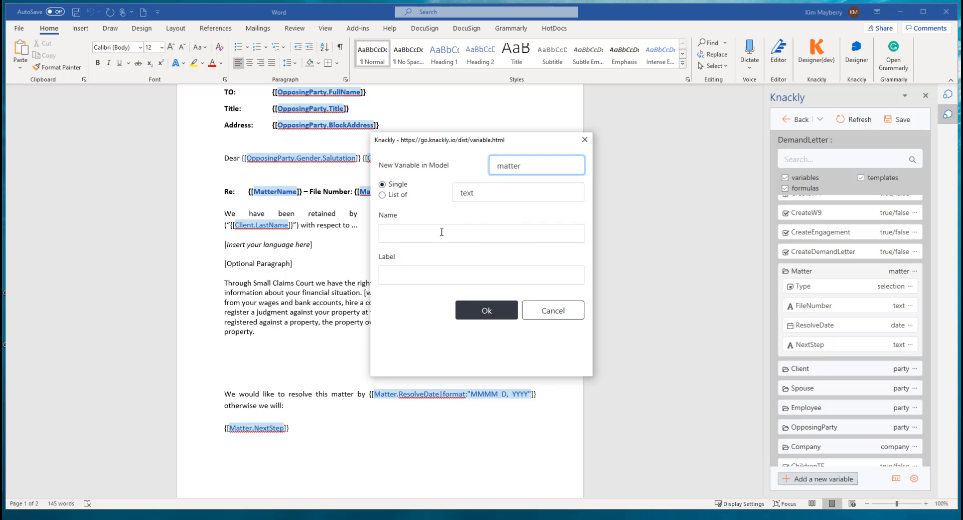
left_click(467, 192)
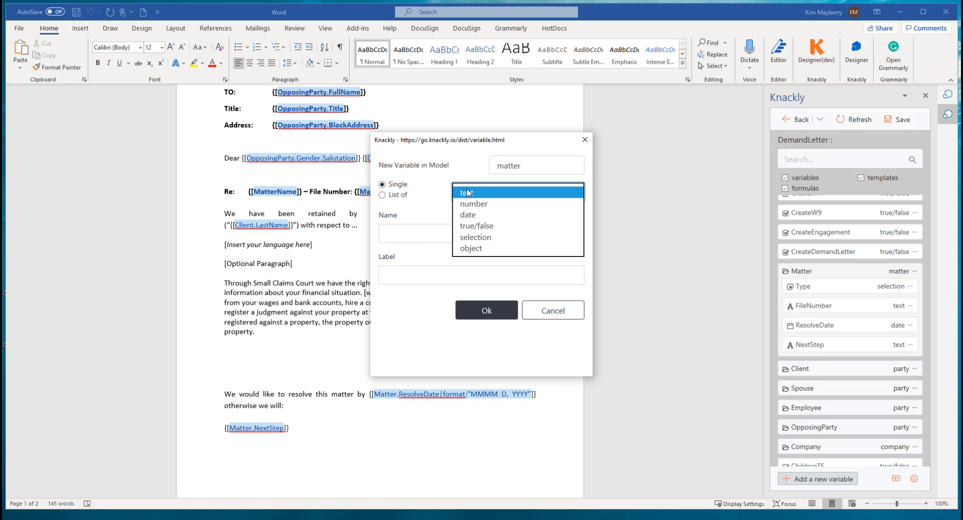
left_click(477, 221)
left_click_drag(502, 141, 660, 133)
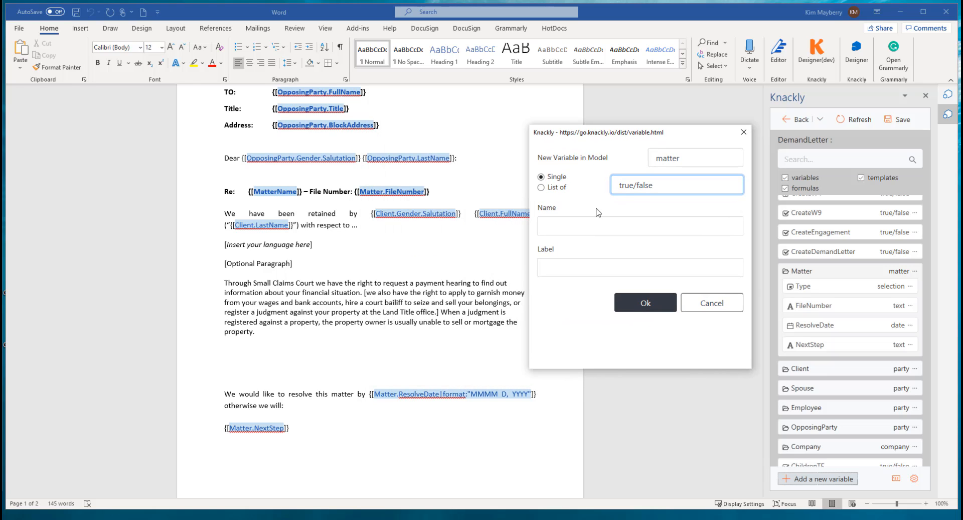
Step: Name the new variable Garnish, label it "Will we garnish?" and create it
left_click(561, 228)
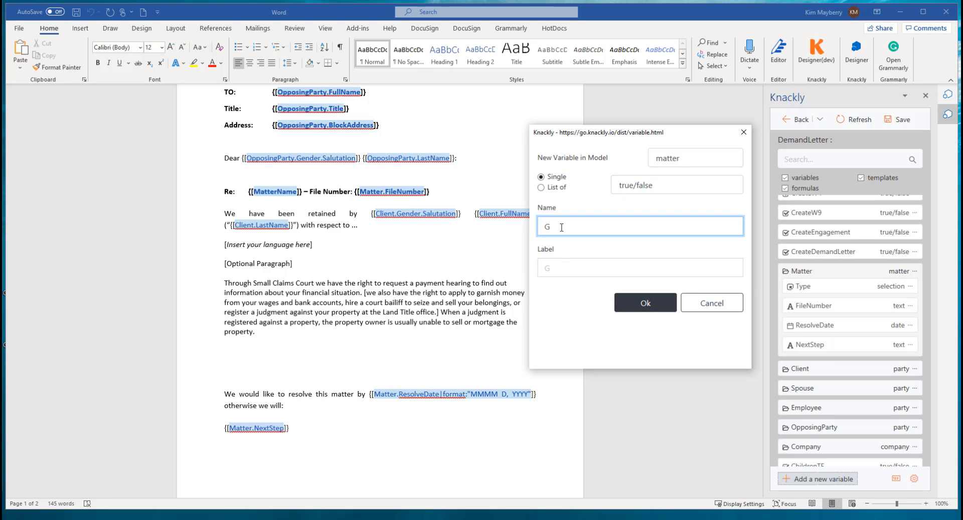
type("Garnish")
key("Tab")
type("Will w")
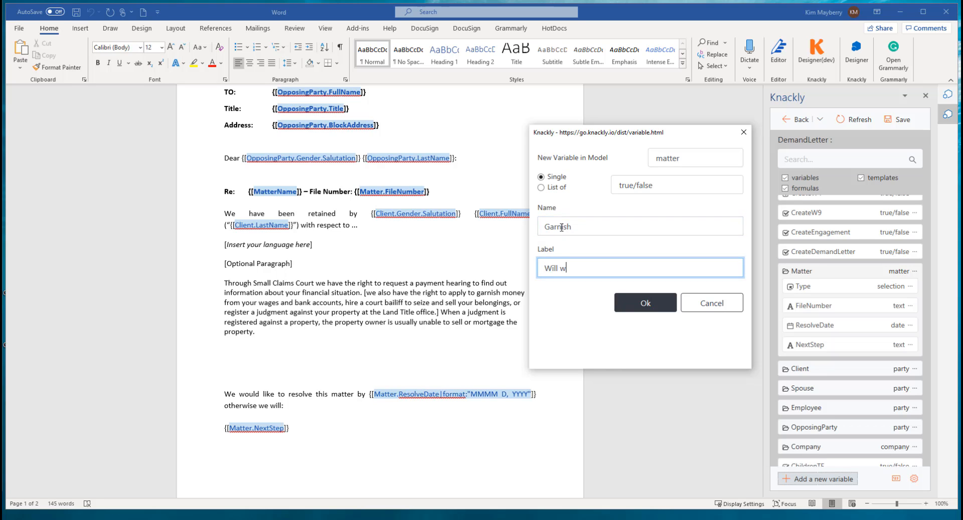
type("e garnish?")
left_click(641, 308)
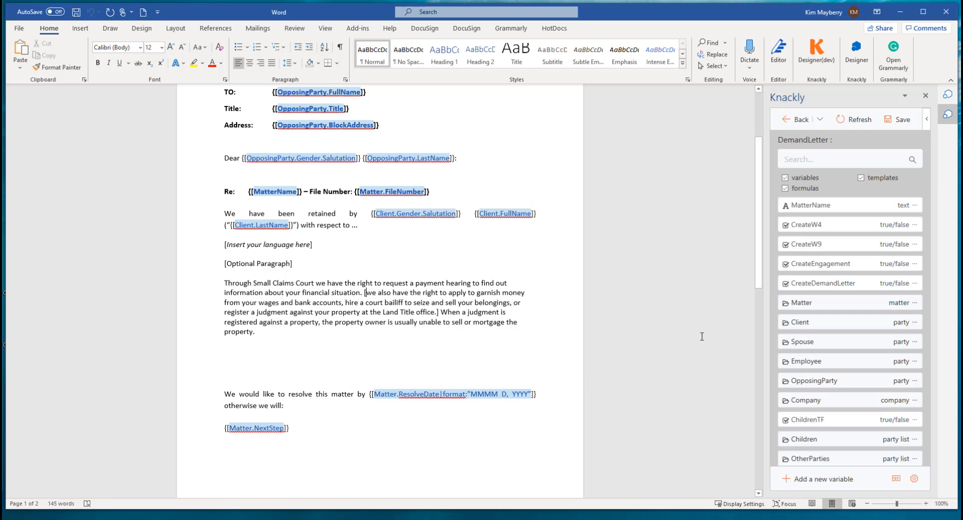
Step: Wrap the bracketed garnishment text in an if statement that requires Matter.Garnish to be True
left_click(840, 304)
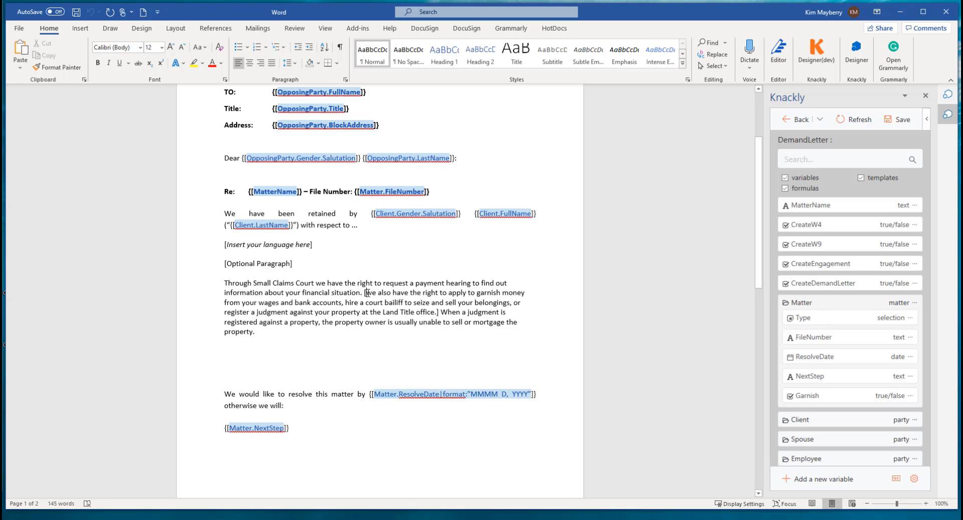
left_click_drag(367, 293, 399, 312)
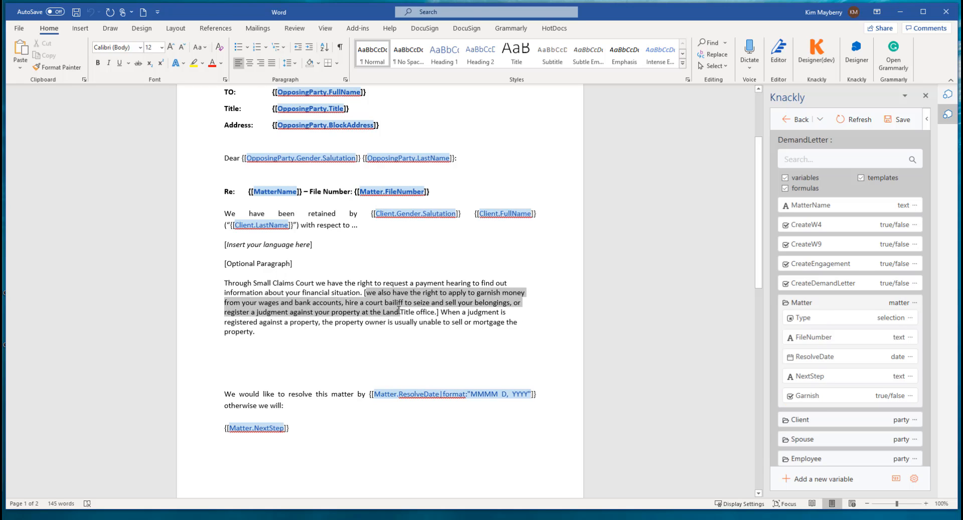
left_click(367, 292)
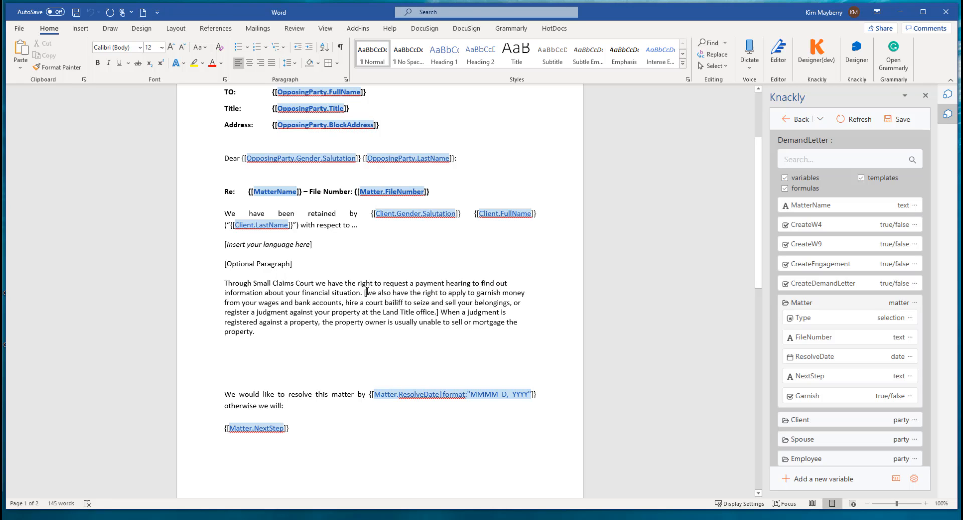
left_click_drag(367, 292, 436, 313)
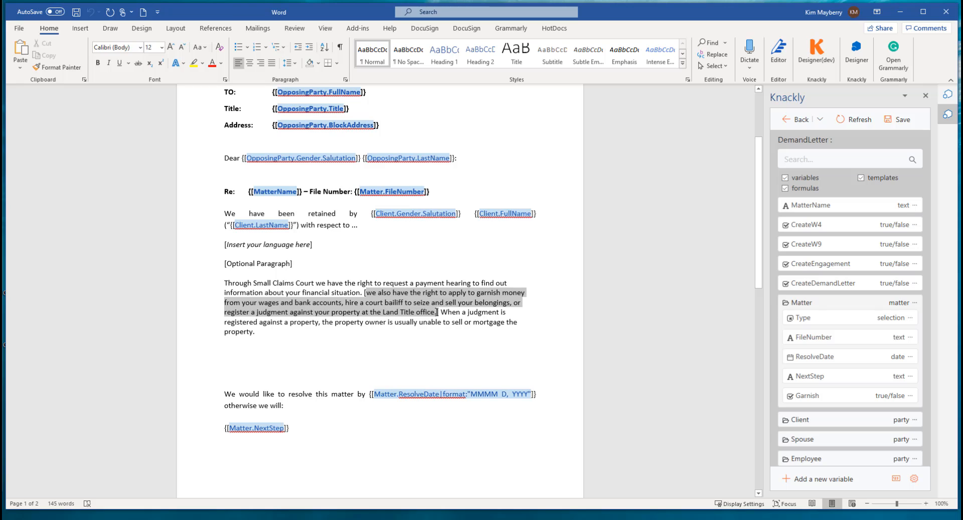
left_click_drag(436, 311, 437, 311)
left_click(912, 400)
left_click(860, 435)
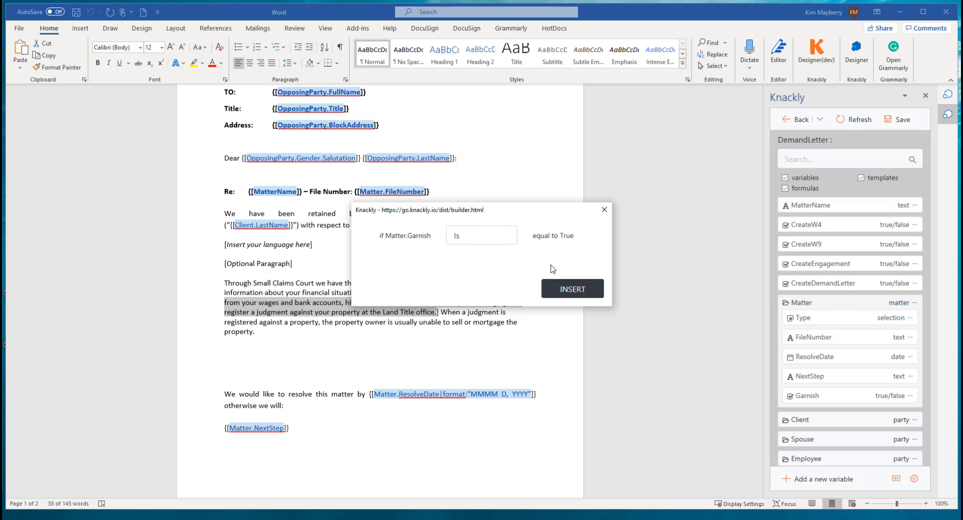
left_click(562, 289)
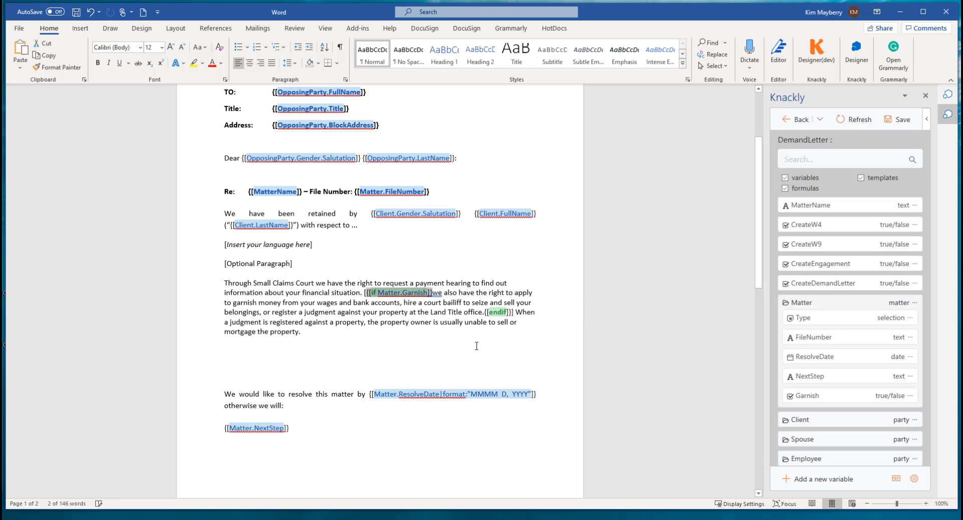
Step: Capitalize "we" right after the Matter.Garnish condition and add an empty line below [Optional Paragraph]
left_click(435, 292)
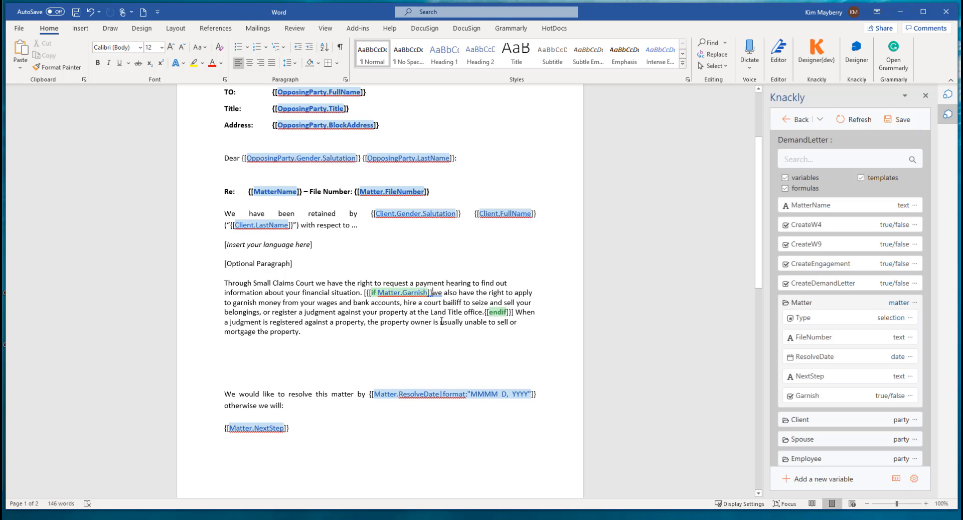
key("shift+F3")
scroll(446, 316, "down", 1)
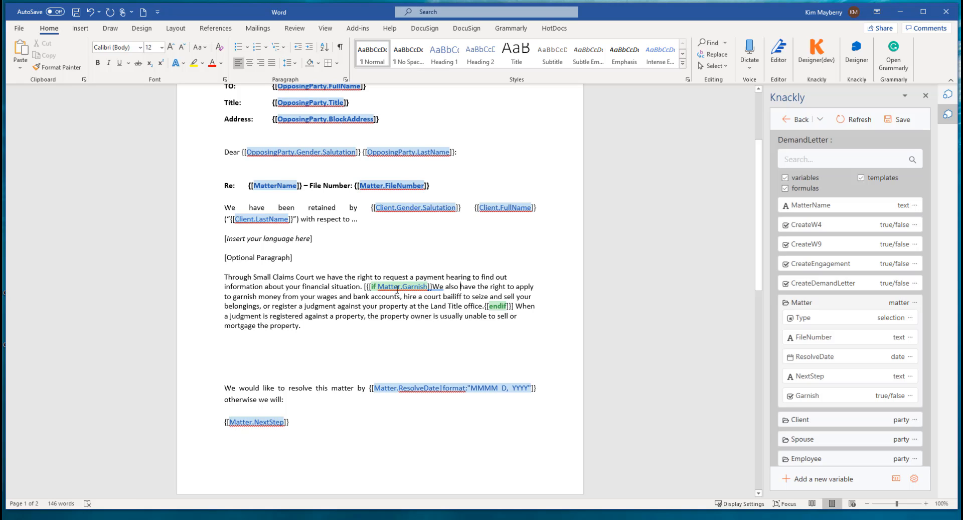
left_click(308, 261)
key("Return")
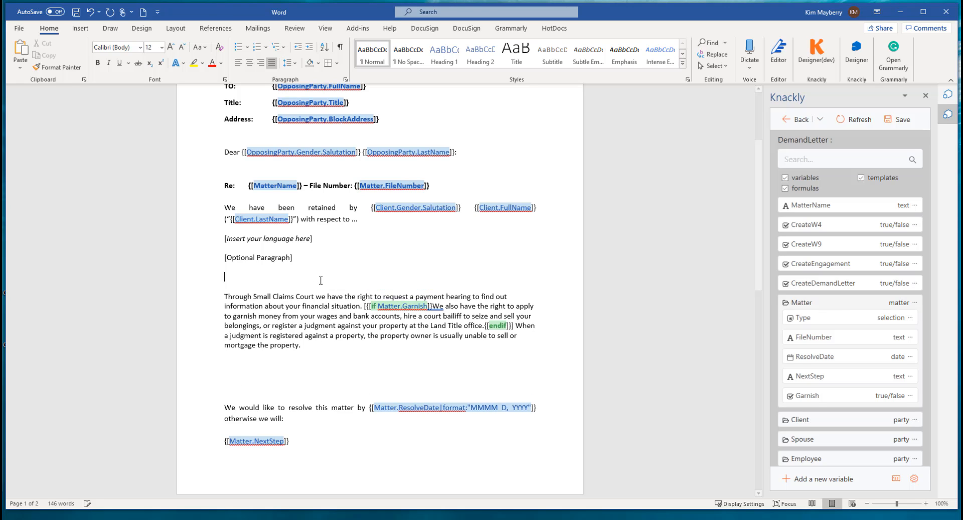
Step: Start another single true/false variable in the matter model
left_click(823, 304)
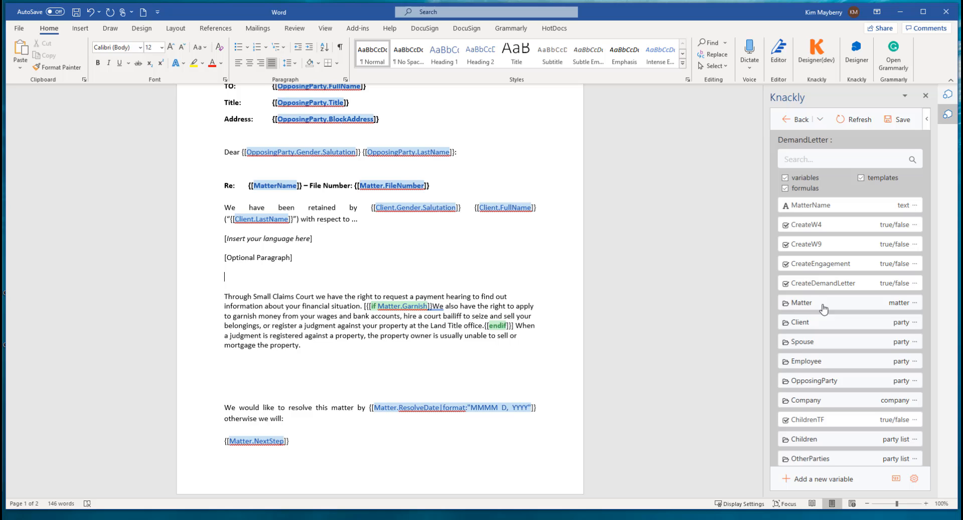
left_click(805, 477)
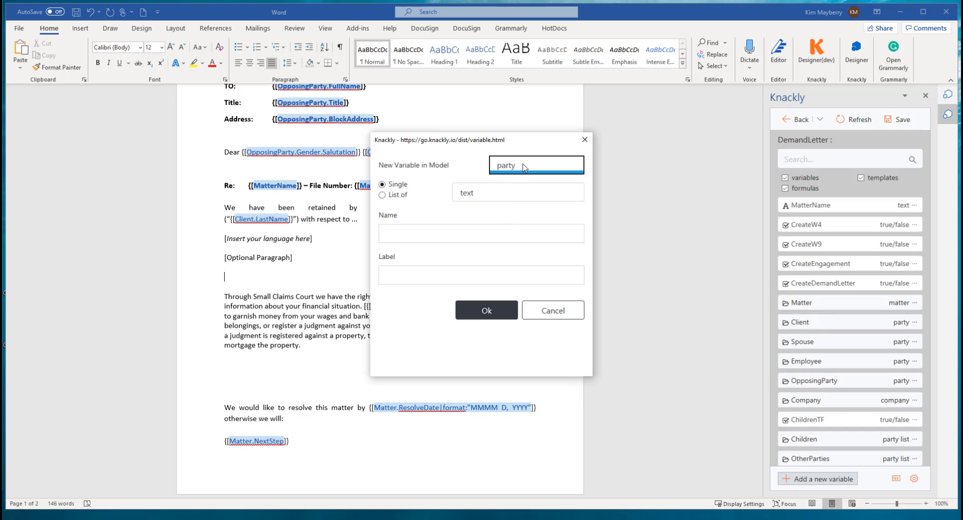
left_click(521, 165)
left_click(519, 232)
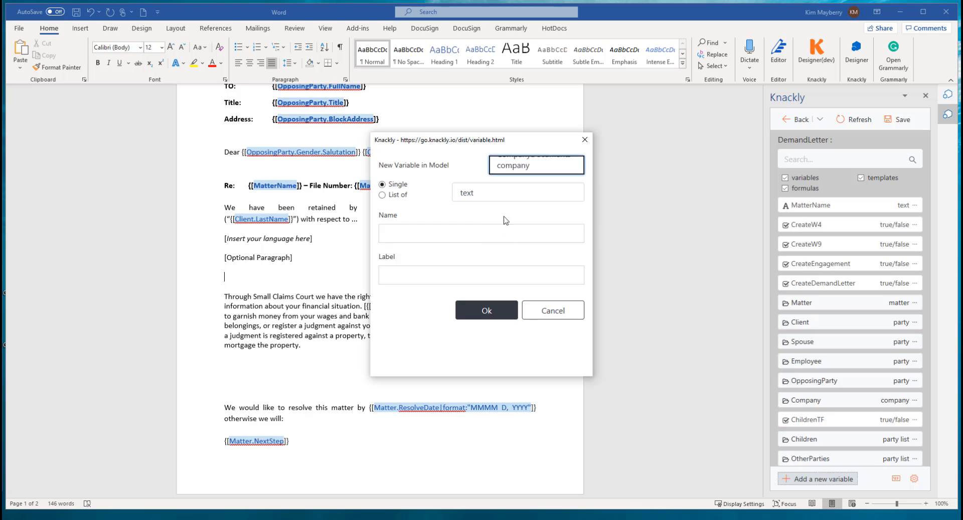
left_click(484, 193)
left_click(477, 216)
left_click(422, 232)
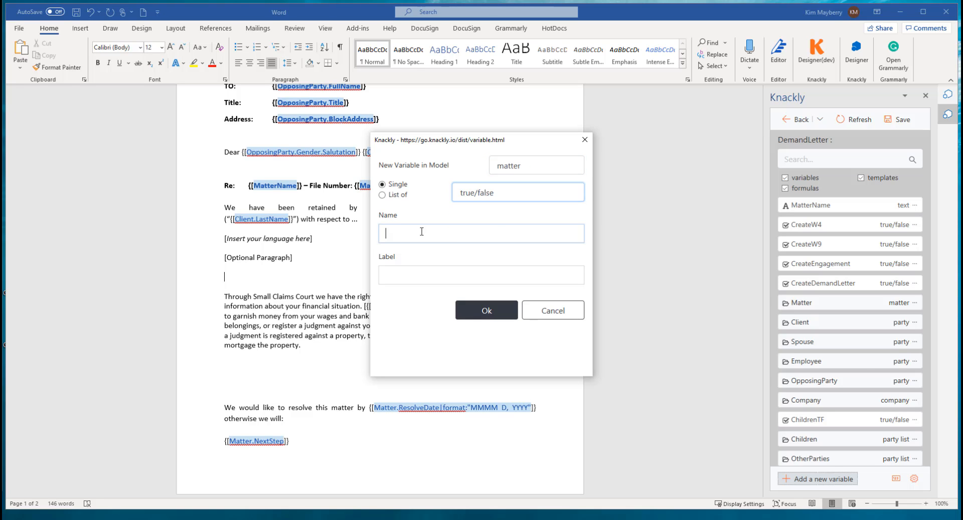
Step: Name the variable SmallClaims, label it "Will this go to small claims court?" and create it
type("Small C")
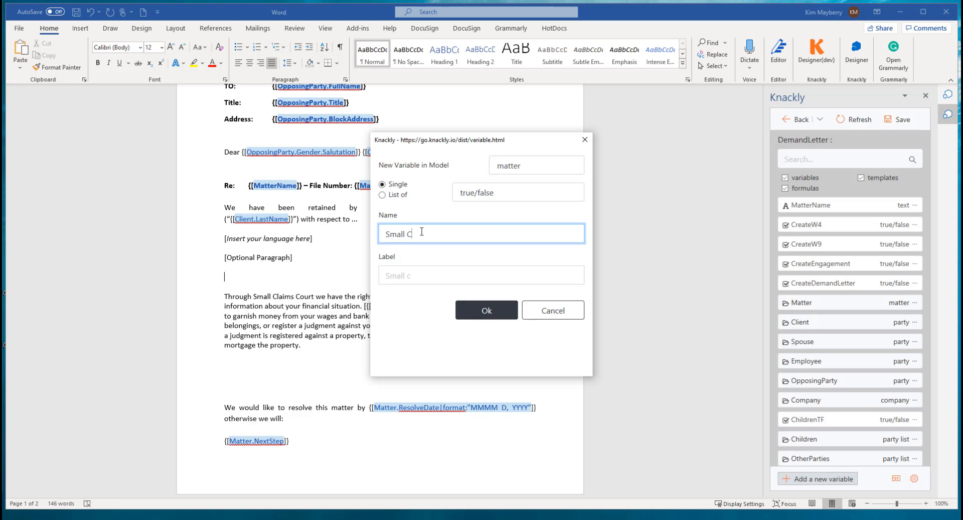
key("BackSpace")
type("Claims")
left_click(396, 269)
type("Will this go to small claims court?")
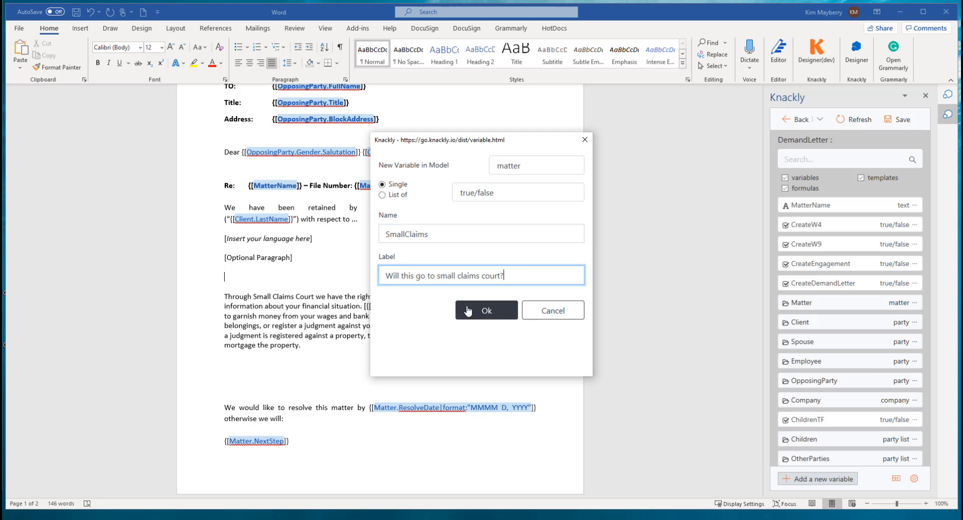
left_click(496, 311)
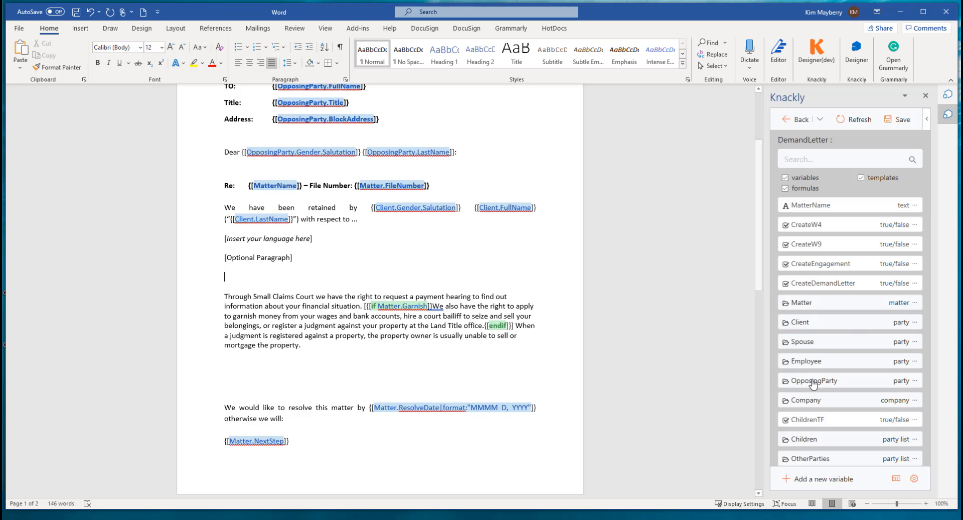
Step: Insert an if statement on the empty line that requires Matter.SmallClaims to be True
left_click(842, 303)
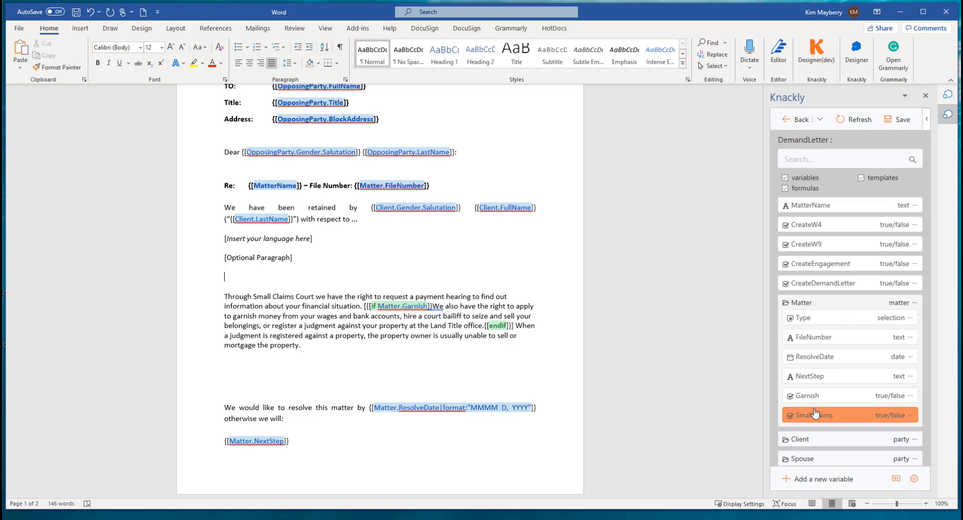
left_click(910, 415)
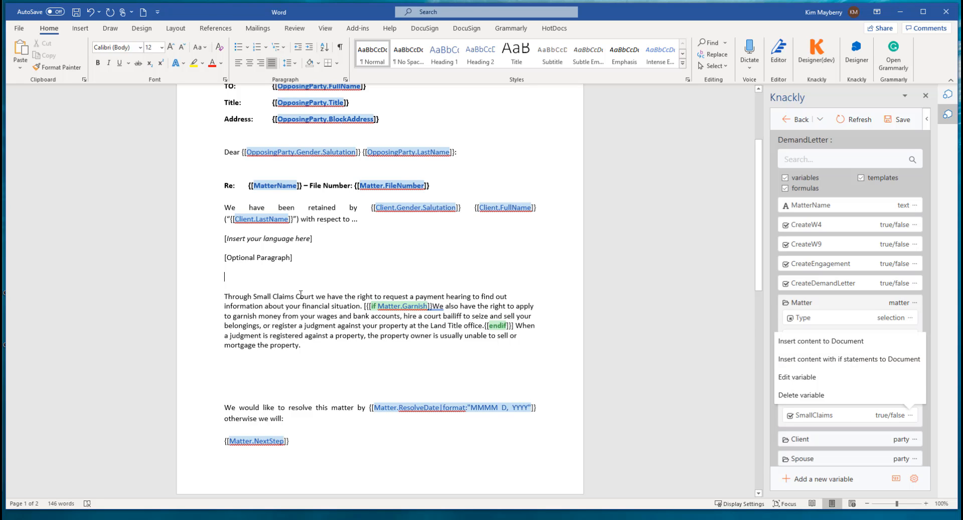
left_click(903, 360)
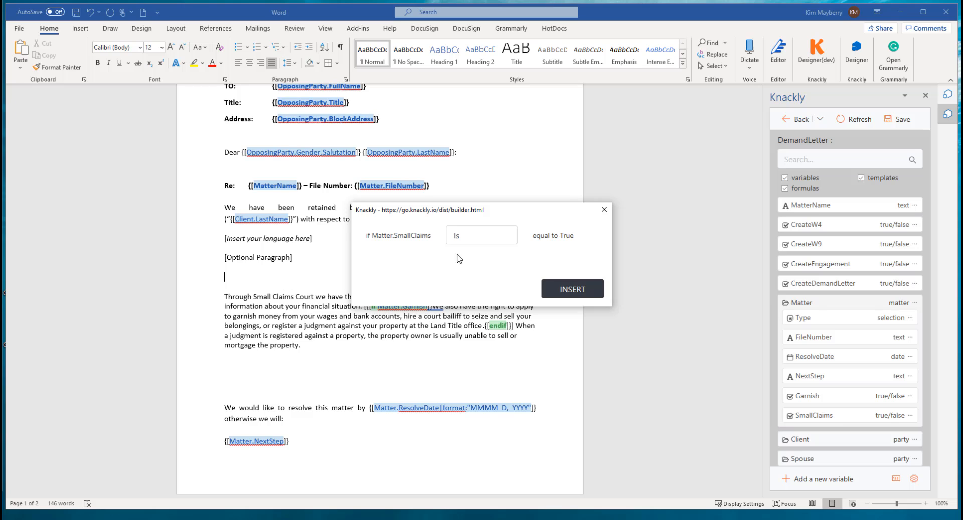
left_click(577, 290)
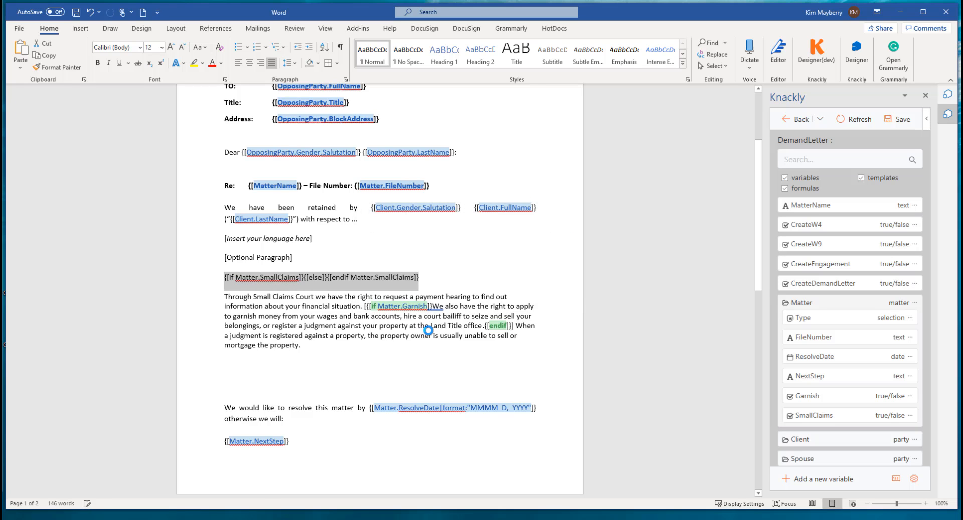
Step: Move the endif marker of the Matter.SmallClaims condition to the line directly below the small claims paragraph
left_click(370, 281)
key("shift+Left")
key("shift+Left")
key("shift+Left")
key("shift+Left")
key("shift+Left")
key("shift+Left")
key("shift+Left")
key("shift+Left")
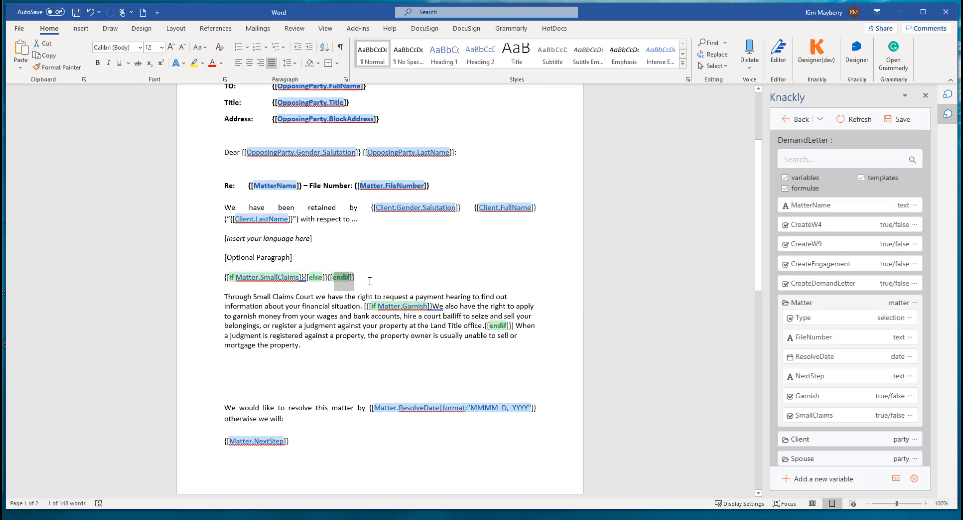
key("ctrl+x")
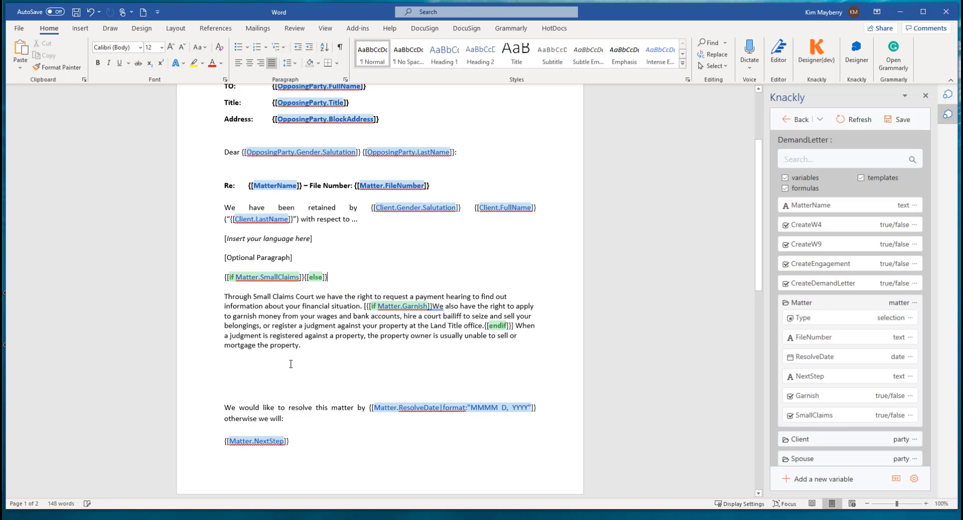
left_click(246, 361)
key("ctrl+v")
Step: Delete the else marker after the Matter.SmallClaims condition and save the DemandLetter template
left_click(336, 280)
key("BackSpace")
key("BackSpace")
key("BackSpace")
key("BackSpace")
key("BackSpace")
key("BackSpace")
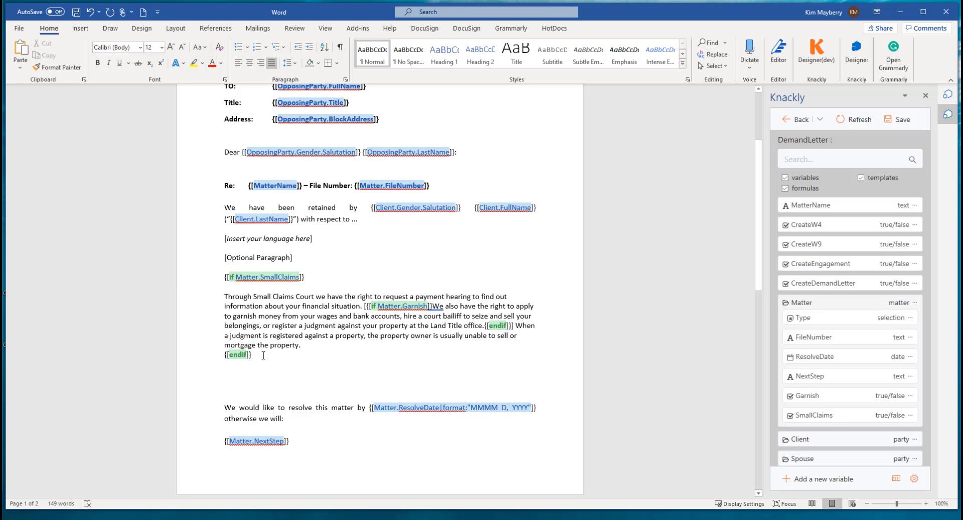
left_click(896, 120)
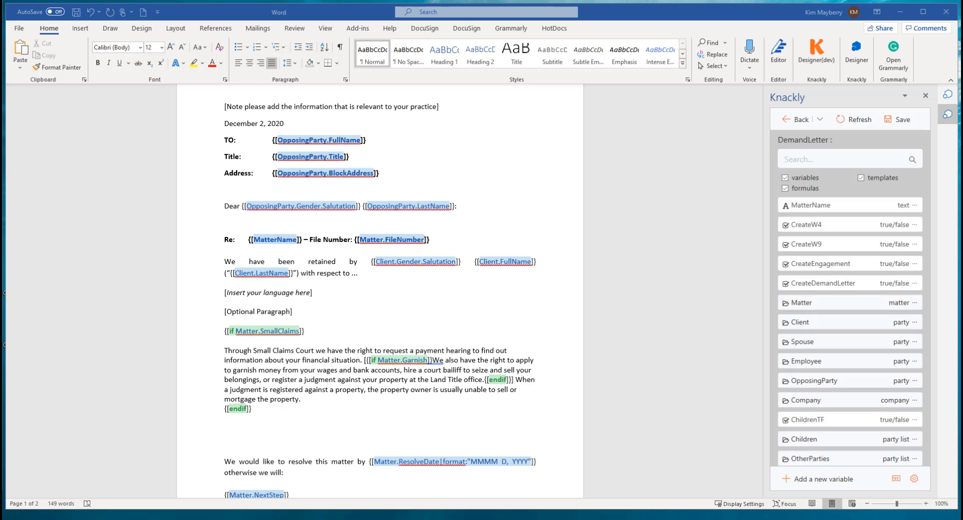
Step: Switch to Knackly in the browser and update the record's New Client app to create a demand letter instead of an engagement letter
left_click_drag(962, 48, 482, 56)
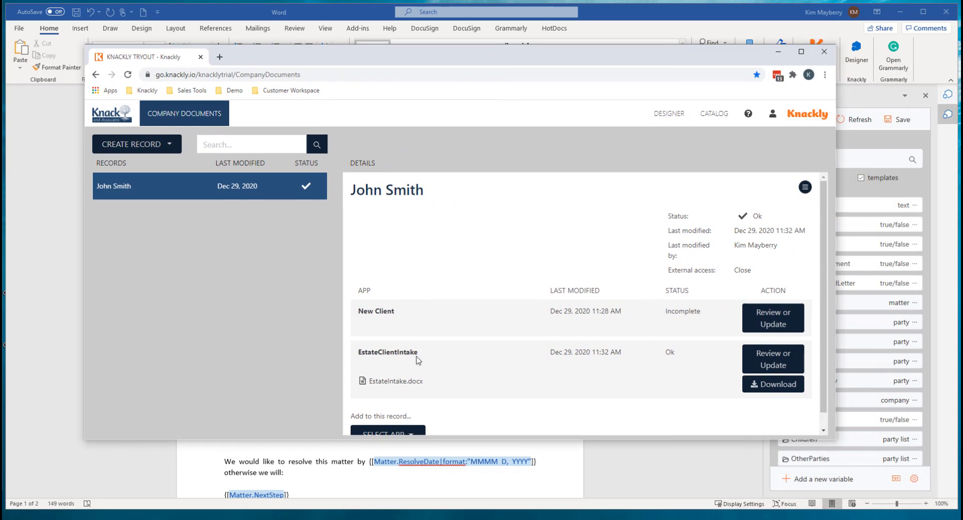
left_click(767, 318)
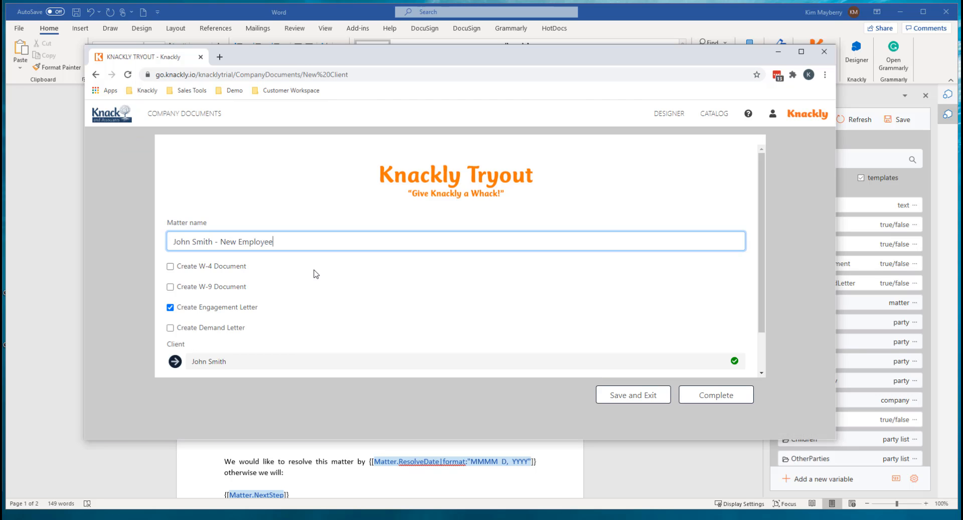
left_click(170, 328)
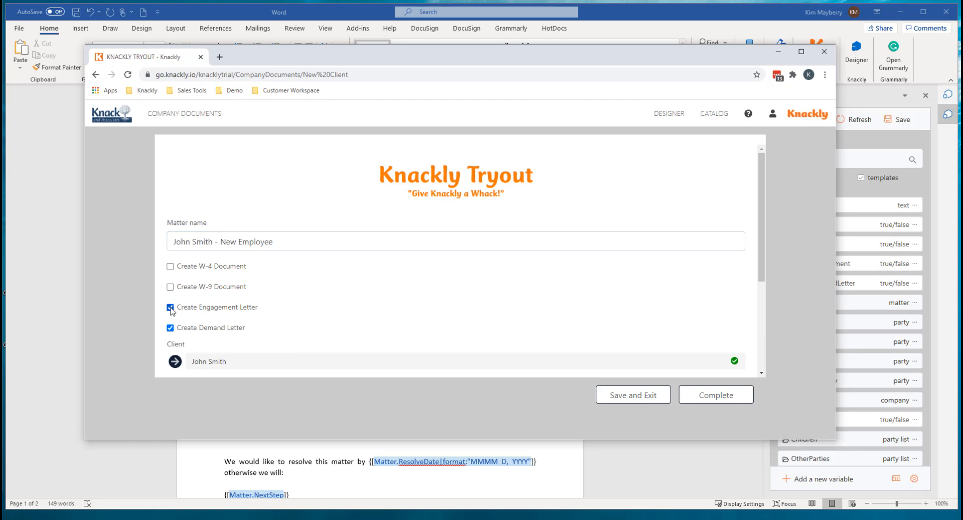
left_click(170, 307)
scroll(335, 303, "down", 1)
scroll(336, 304, "down", 2)
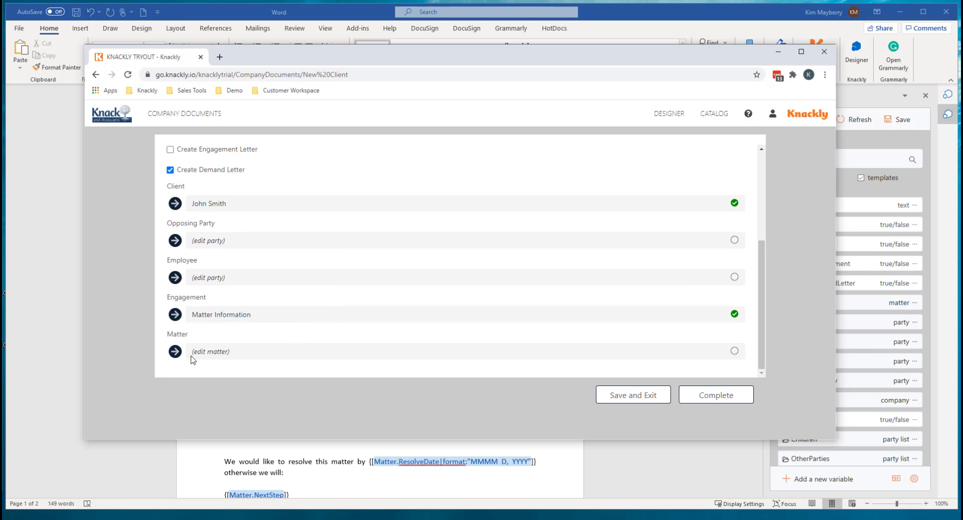
Step: Open the Matter details and set the matter type to Dispute
left_click(175, 351)
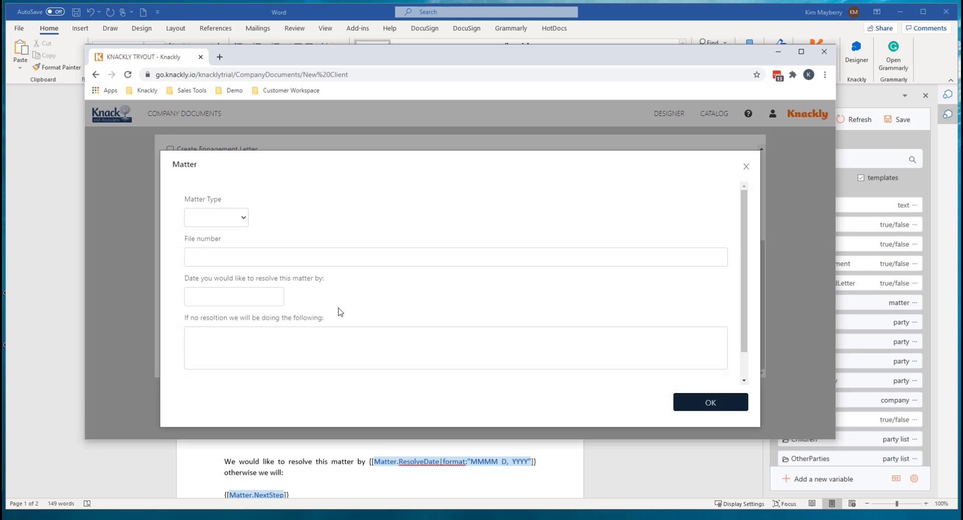
left_click(242, 218)
left_click(226, 266)
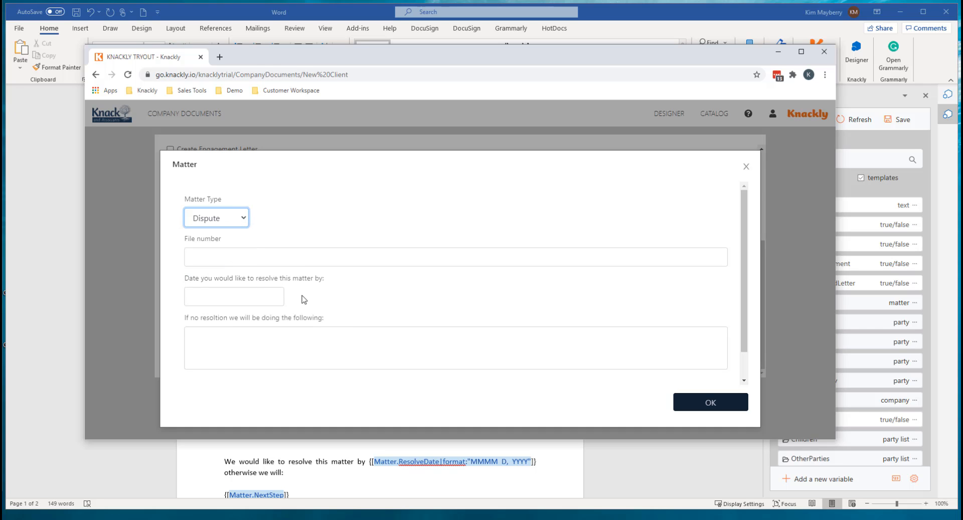
Step: Answer yes to small claims court and to garnishing, accept the matter details and complete the interview
scroll(354, 303, "down", 1)
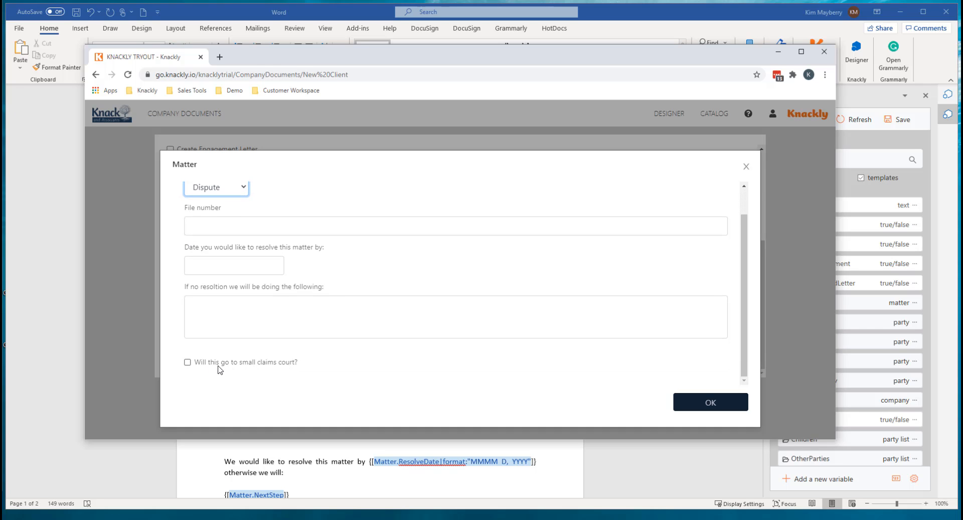
left_click(188, 363)
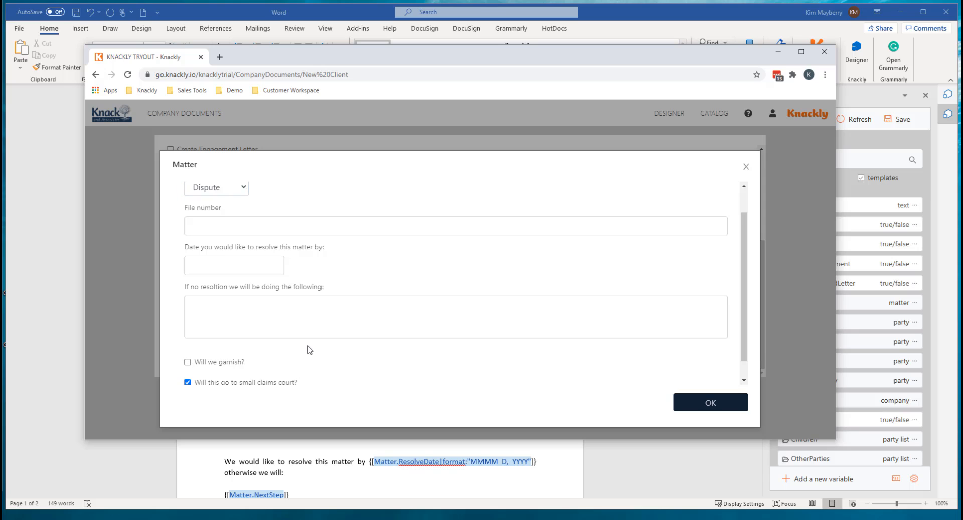
scroll(308, 347, "down", 1)
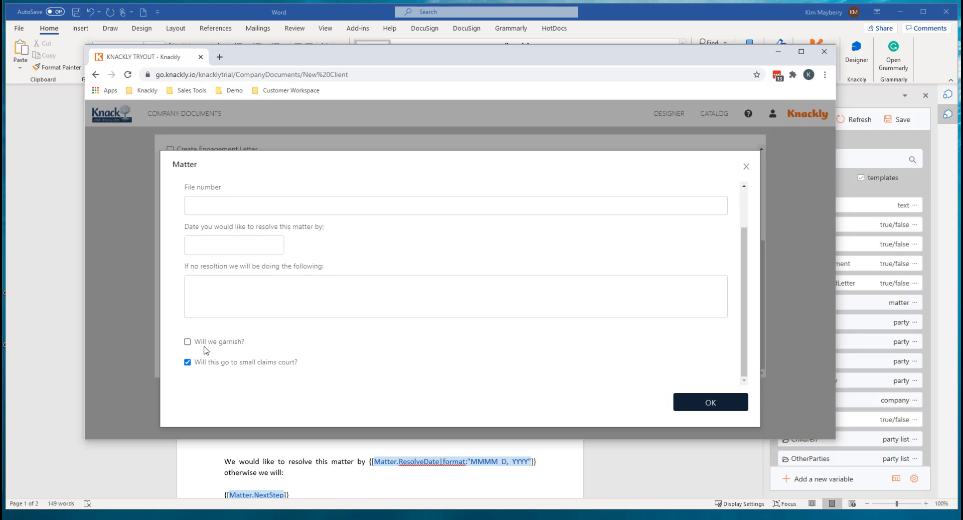
left_click(188, 342)
left_click(690, 404)
left_click(709, 396)
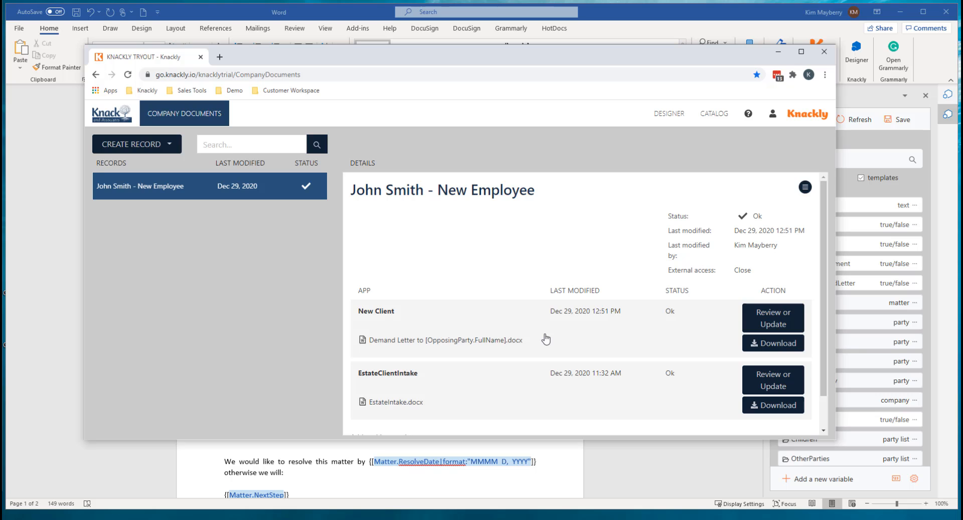
Step: Return to Word and open the EngagementLetter template from the Knackly template list
left_click(630, 467)
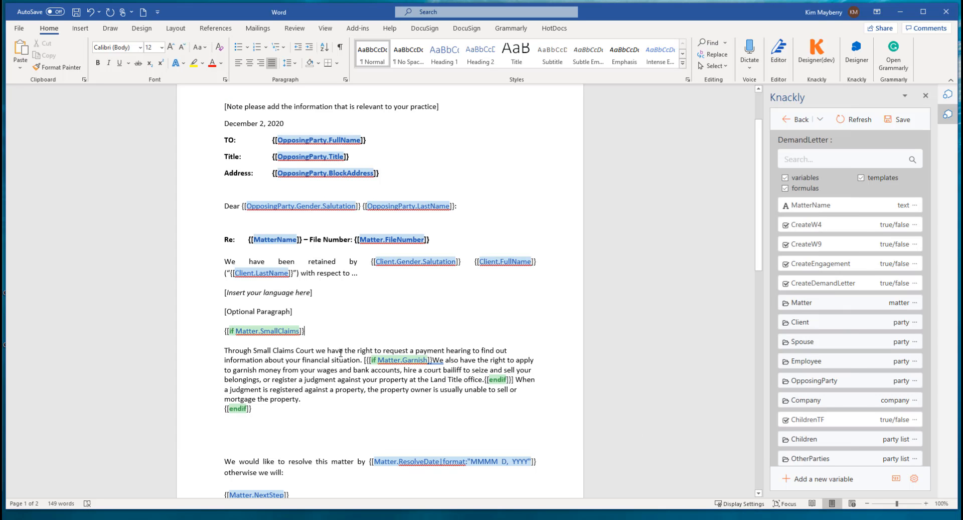
left_click(801, 120)
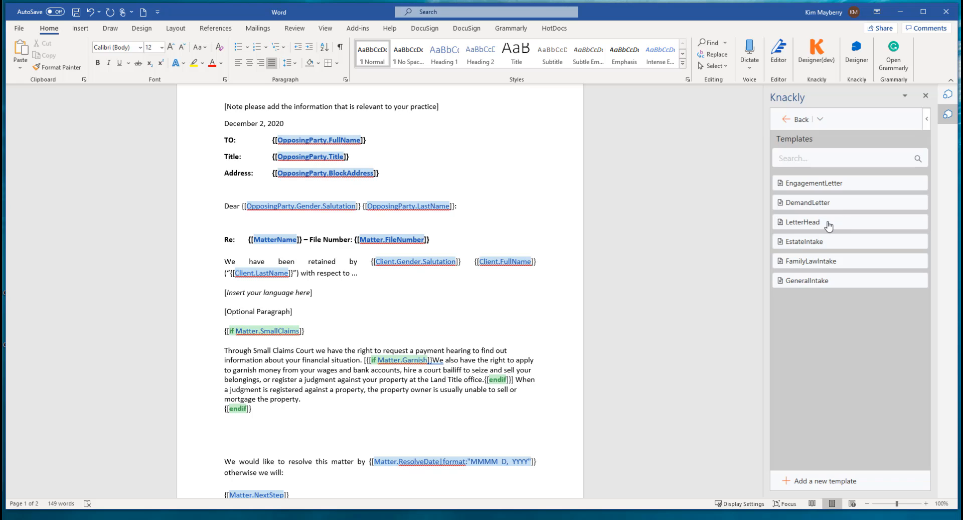
left_click(827, 183)
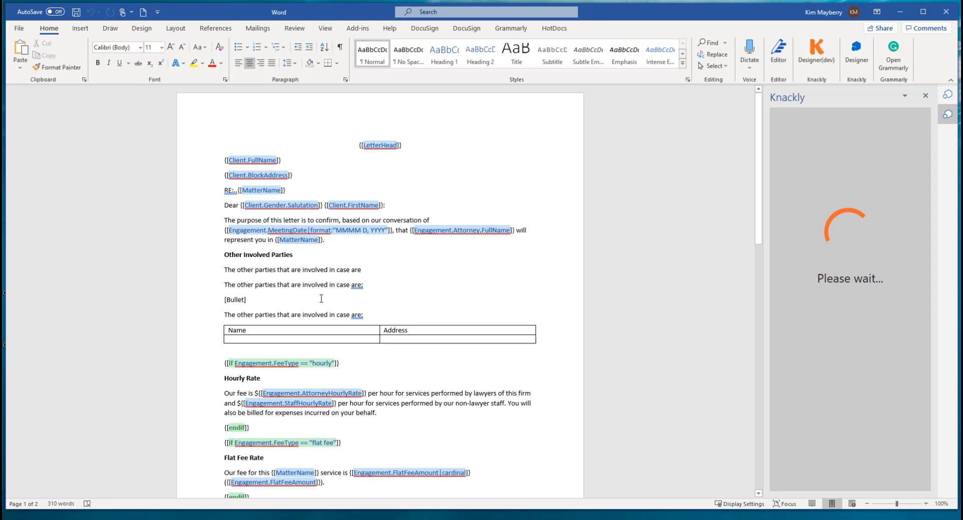
Step: Insert the OtherParties list with punctuation "1, 2, and 3" after the first "The other parties that are involved in case are"
left_click(238, 270)
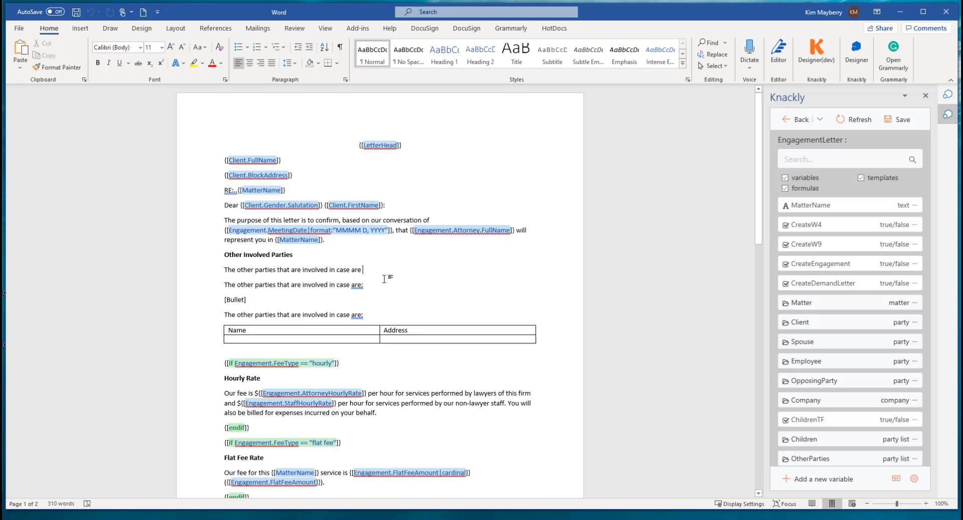
scroll(874, 313, "down", 1)
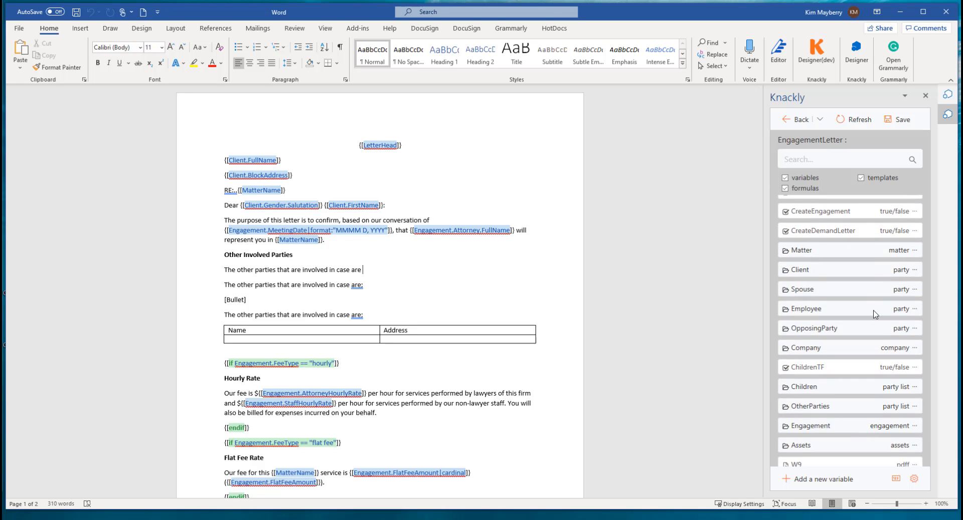
scroll(874, 314, "down", 1)
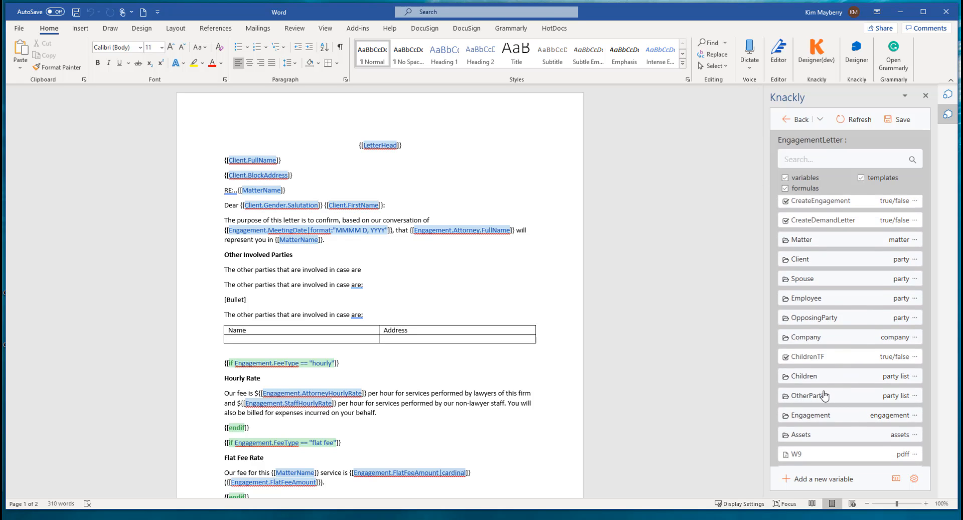
left_click(915, 398)
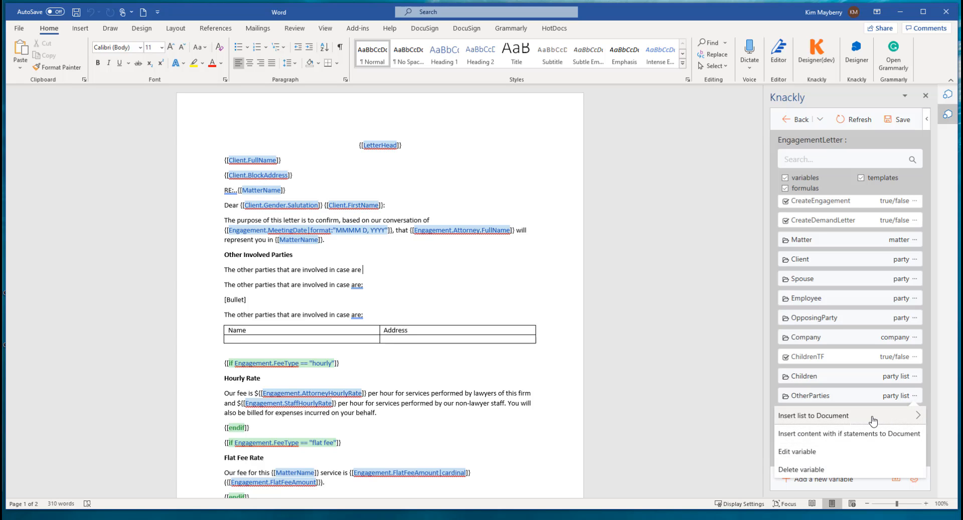
mouse_move(874, 420)
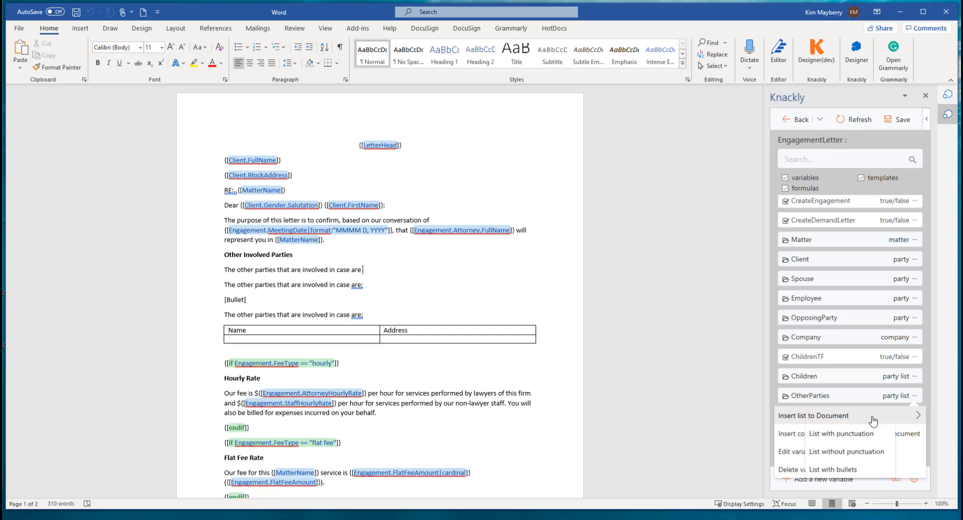
left_click(849, 438)
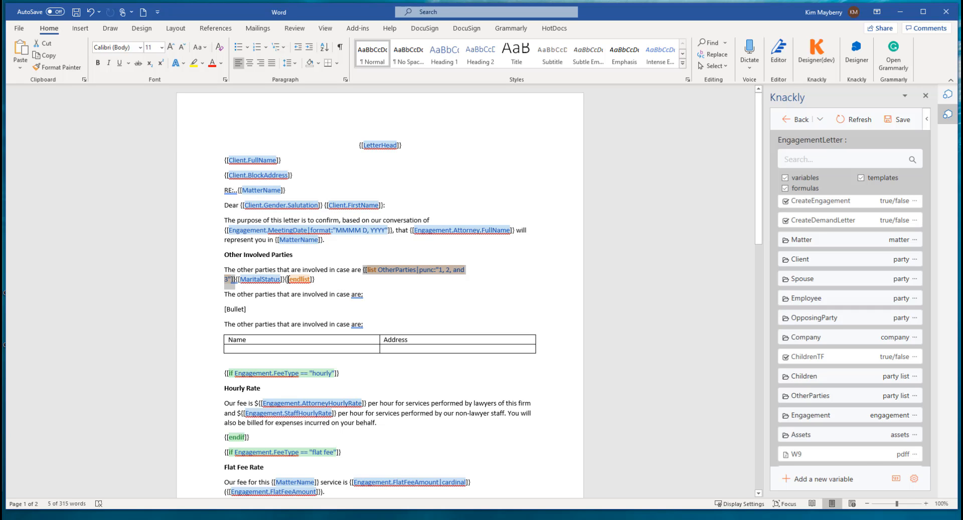
Step: Delete the MaritalStatus placeholder between the OtherParties list marker and its endlist marker
left_click(288, 279)
key("BackSpace")
key("BackSpace")
key("BackSpace")
key("BackSpace")
key("BackSpace")
key("BackSpace")
key("BackSpace")
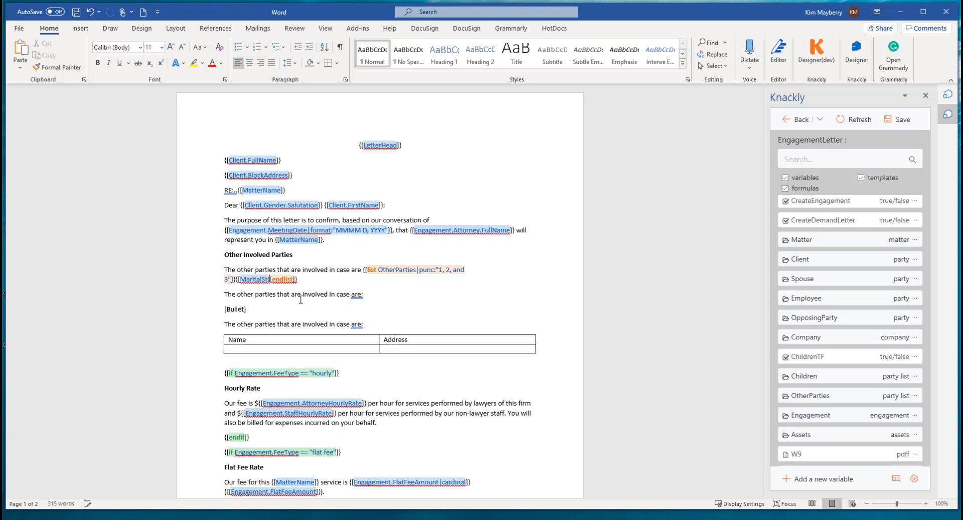
key("BackSpace")
key("BackSpace")
key("BackSpace")
key("BackSpace")
key("BackSpace")
key("BackSpace")
key("BackSpace")
key("BackSpace")
key("BackSpace")
key("BackSpace")
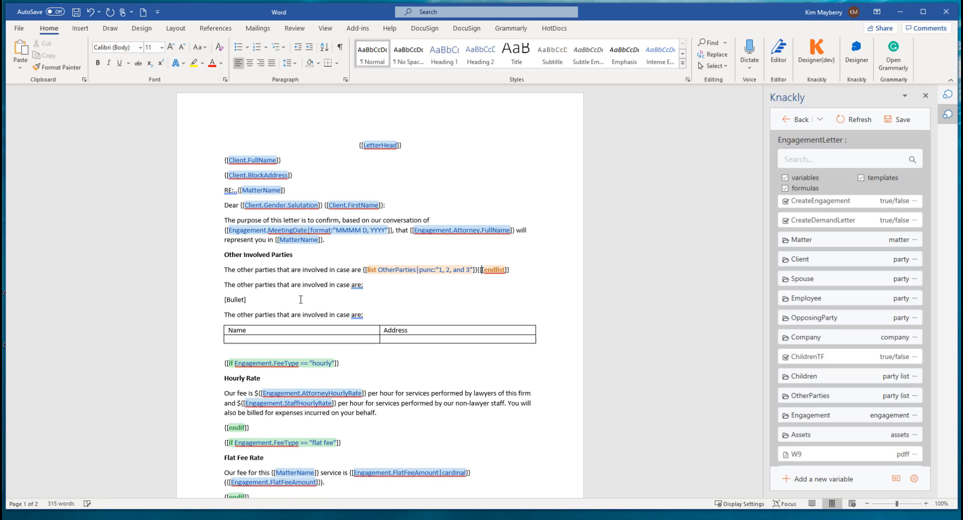
key("BackSpace")
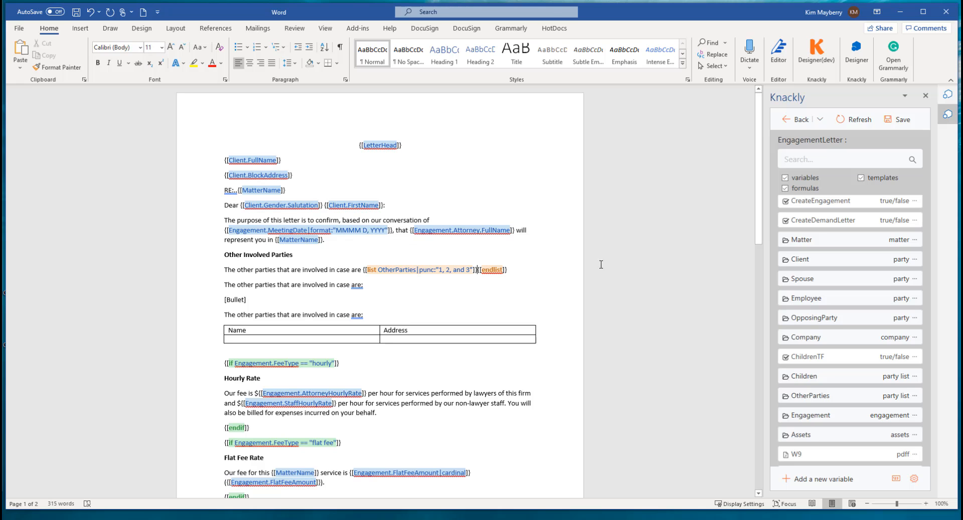
Step: Insert the FullName variable from OtherParties between the list and endlist markers
left_click(857, 400)
scroll(857, 397, "down", 3)
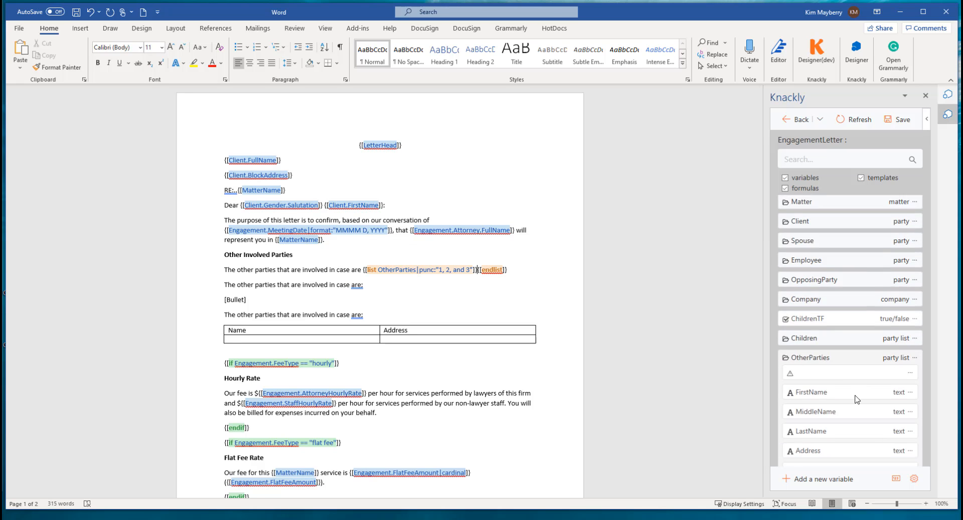
scroll(853, 379, "down", 1)
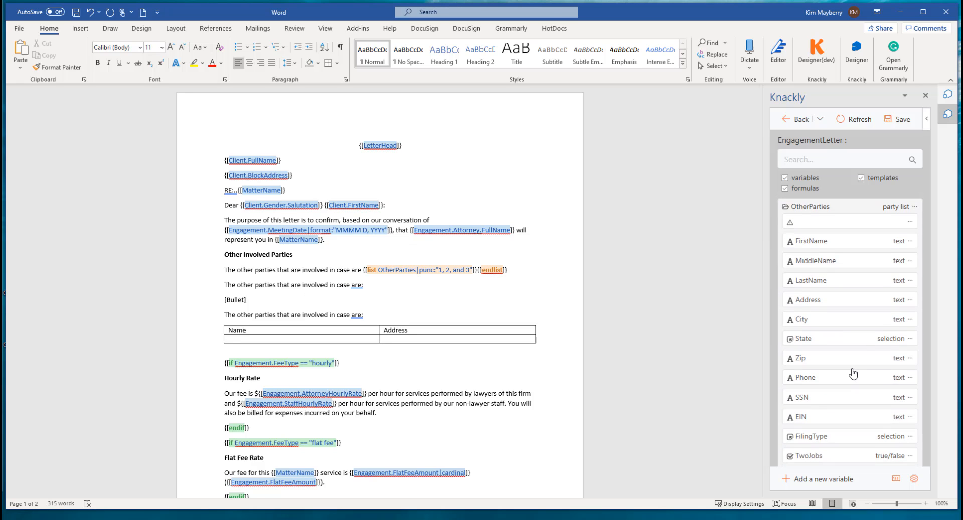
scroll(854, 373, "down", 5)
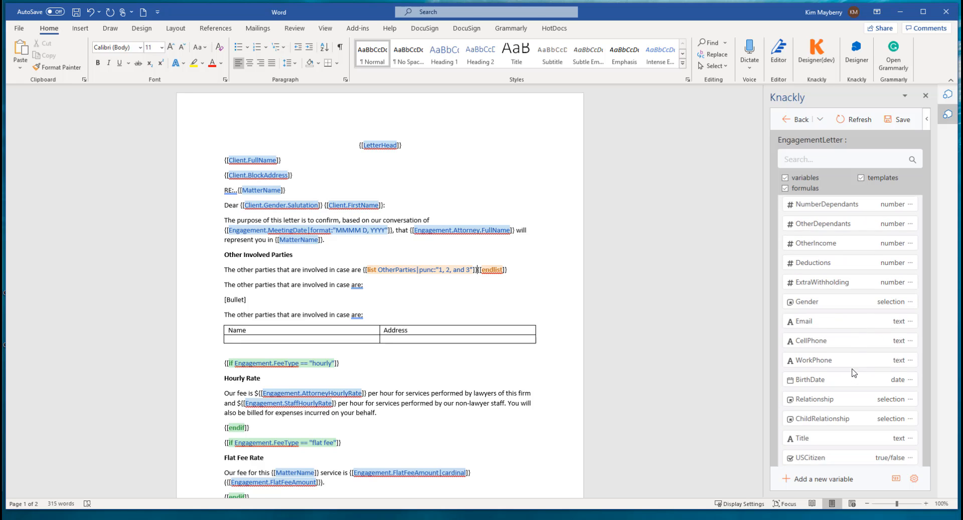
scroll(853, 371, "down", 8)
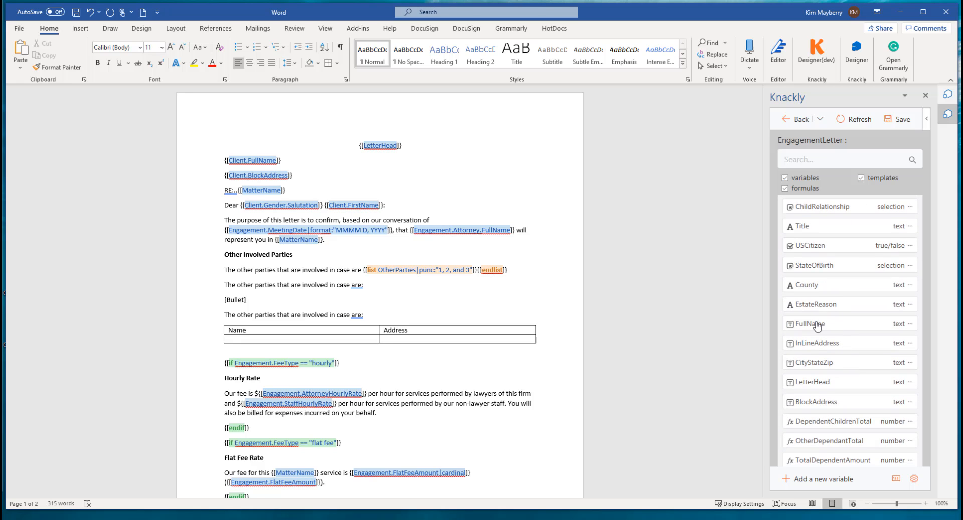
left_click(817, 325)
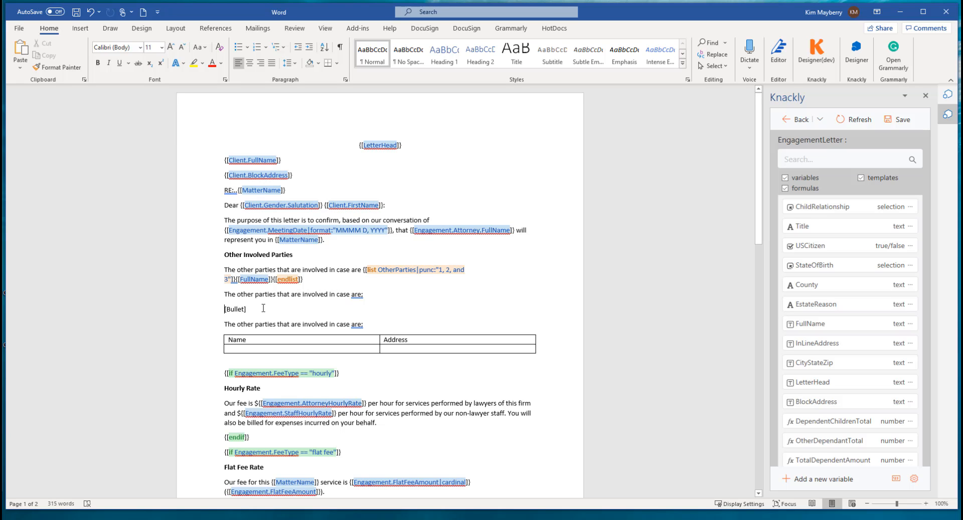
Step: Remove the [Bullet] placeholder and leave an empty line in its place under the second other-parties sentence
left_click(217, 309)
key("Delete")
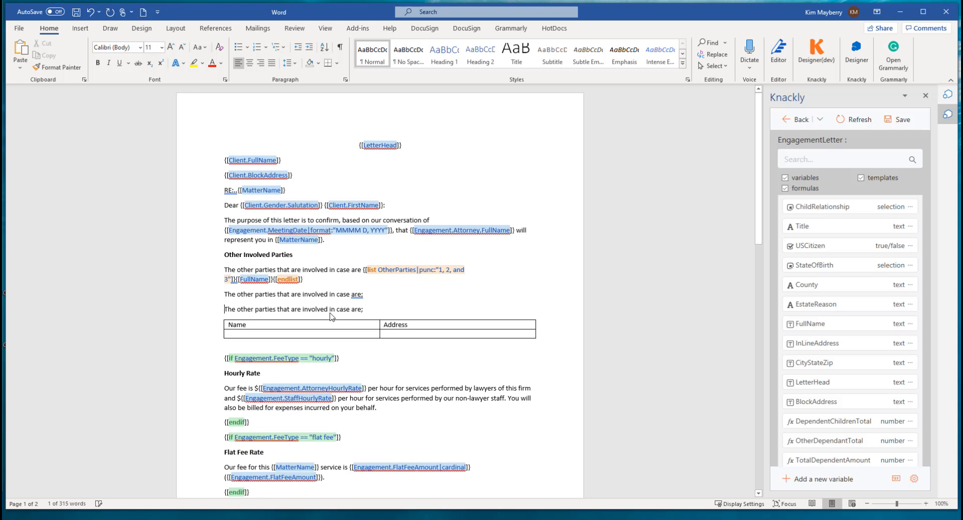
key("Return")
key("Up")
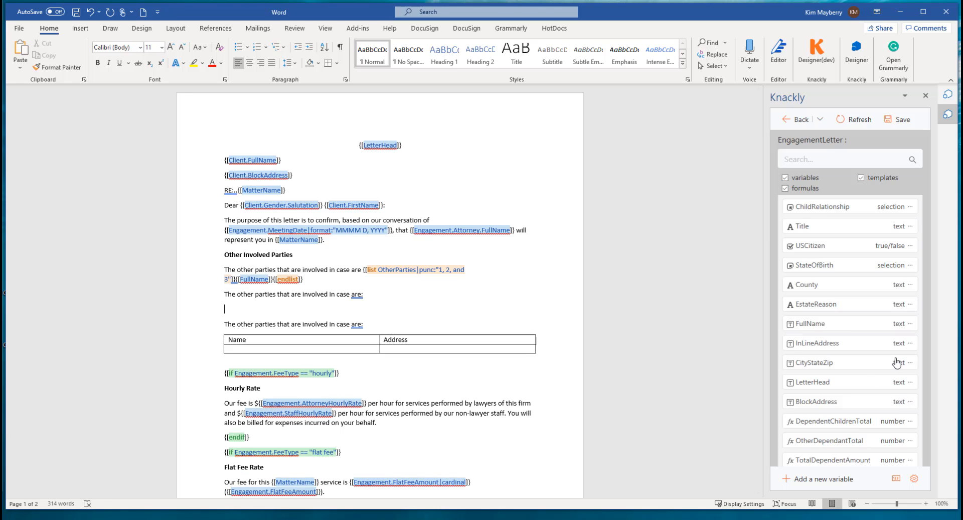
Step: Insert the OtherParties list with bullets on the empty line under the second other-parties sentence
scroll(873, 336, "up", 10)
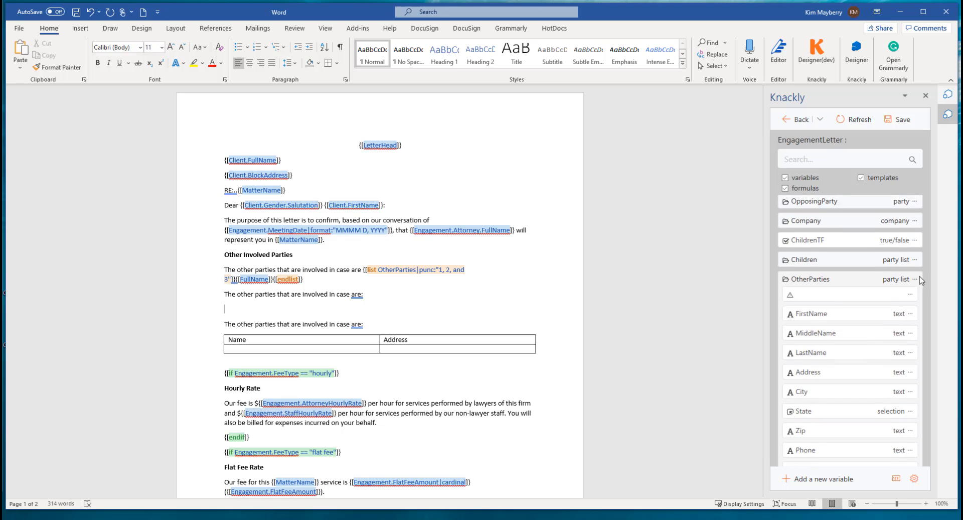
left_click(915, 280)
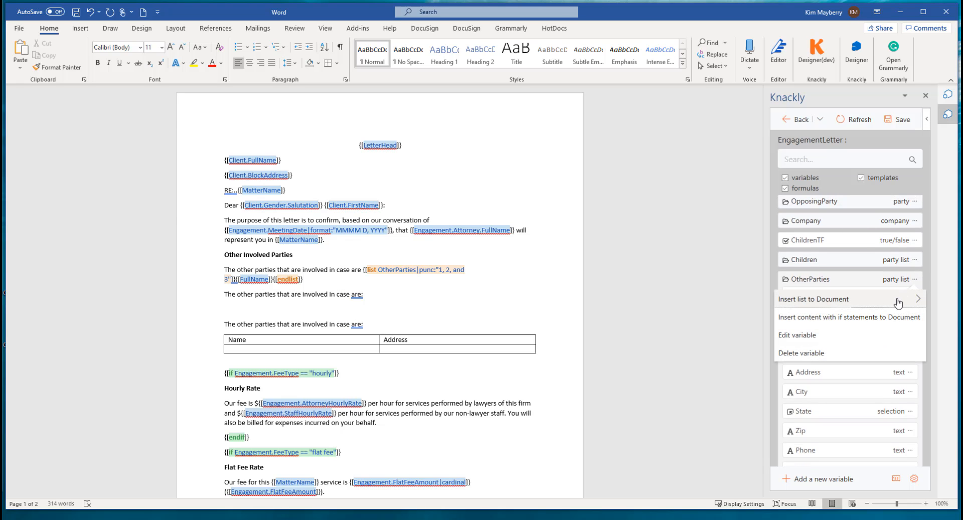
mouse_move(898, 302)
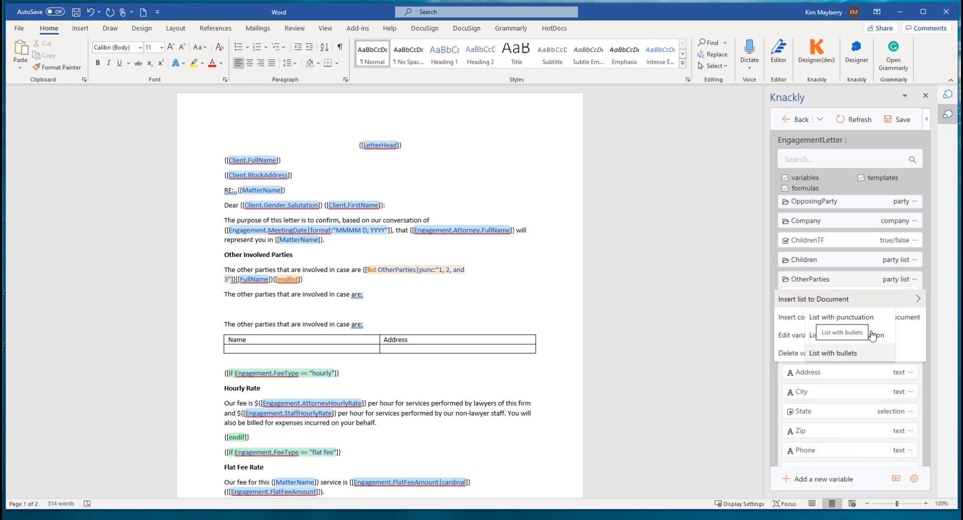
left_click(844, 353)
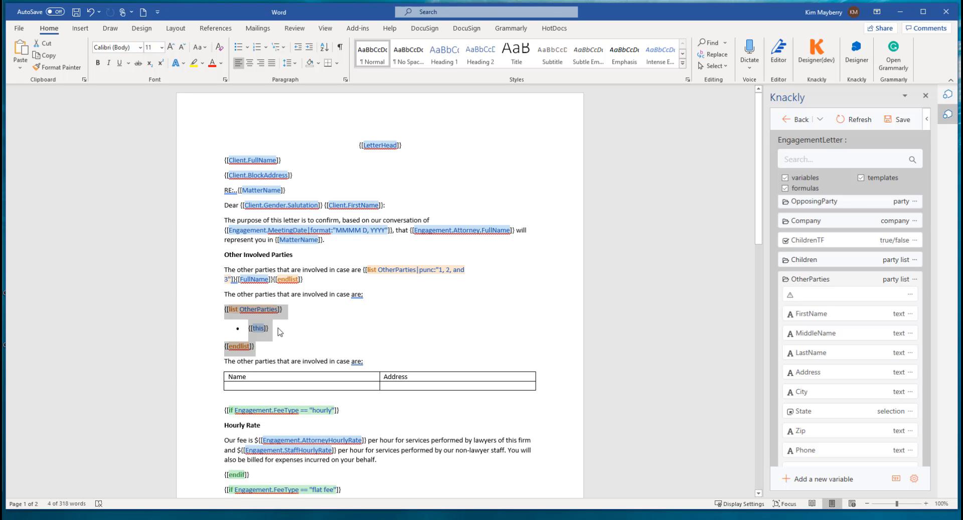
Step: Replace the "this" placeholder in the bulleted OtherParties list with the FullName variable
left_click_drag(271, 327, 254, 331)
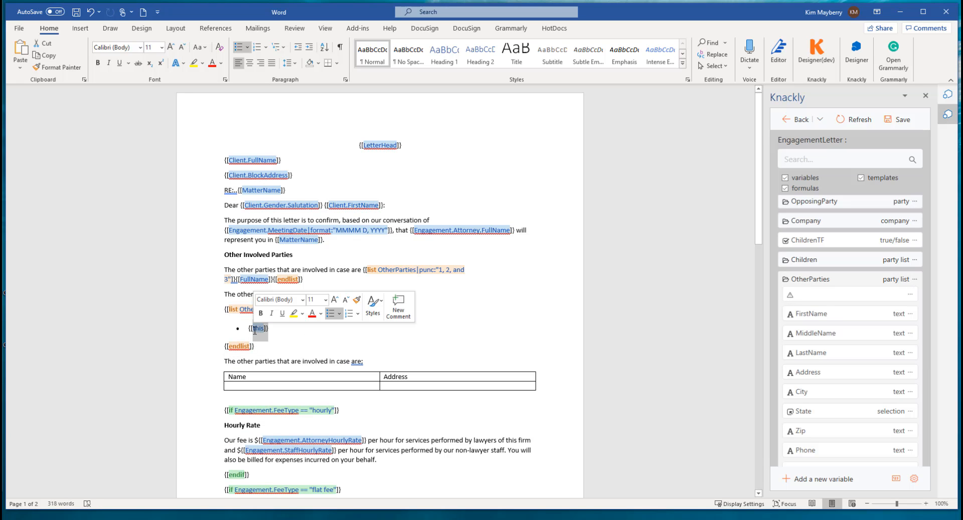
key("BackSpace")
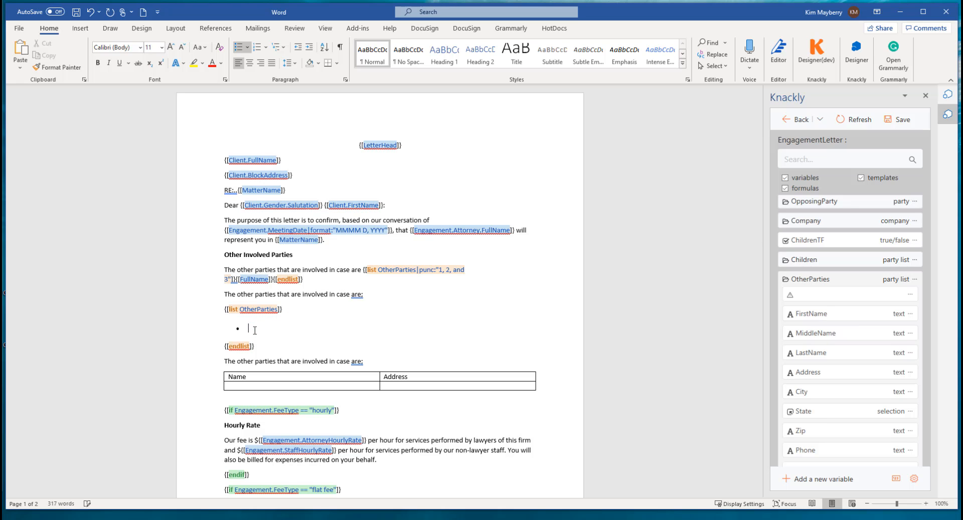
scroll(652, 355, "down", 1)
scroll(843, 390, "down", 10)
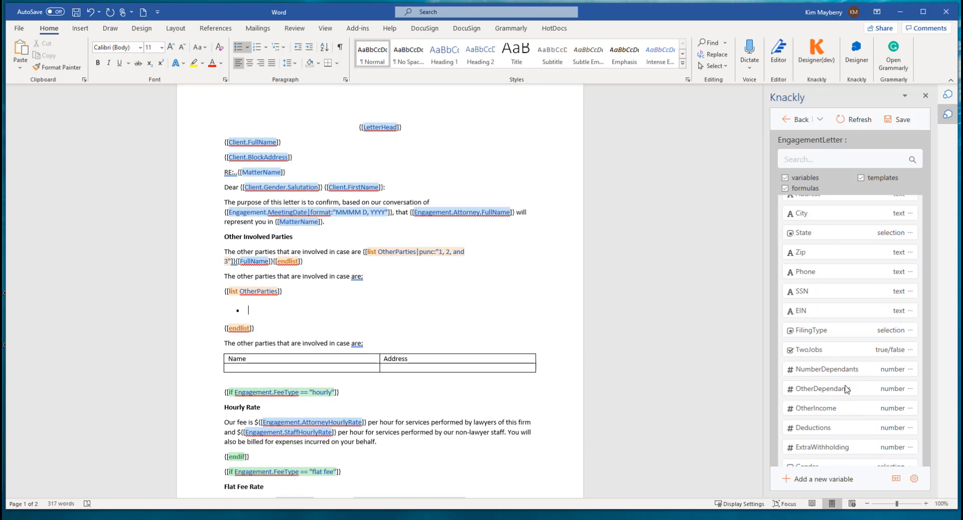
scroll(847, 390, "down", 5)
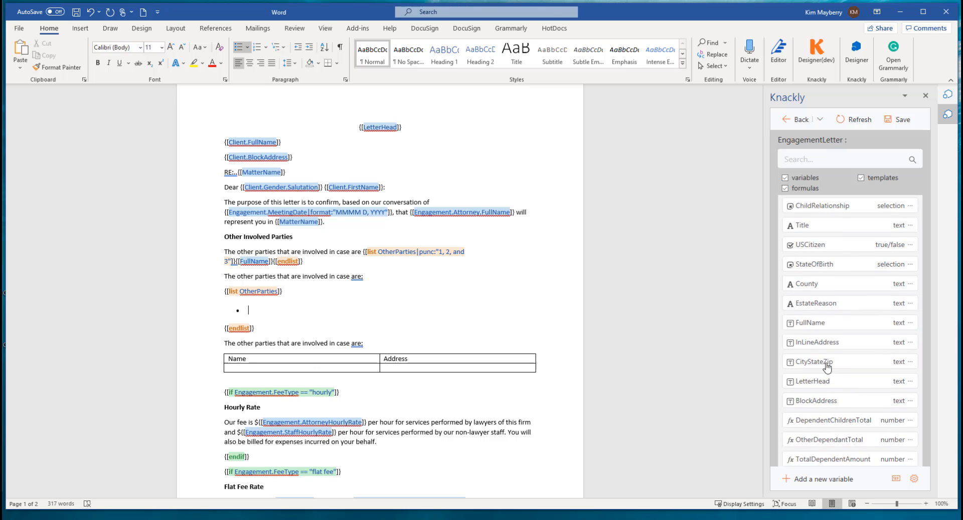
left_click(817, 324)
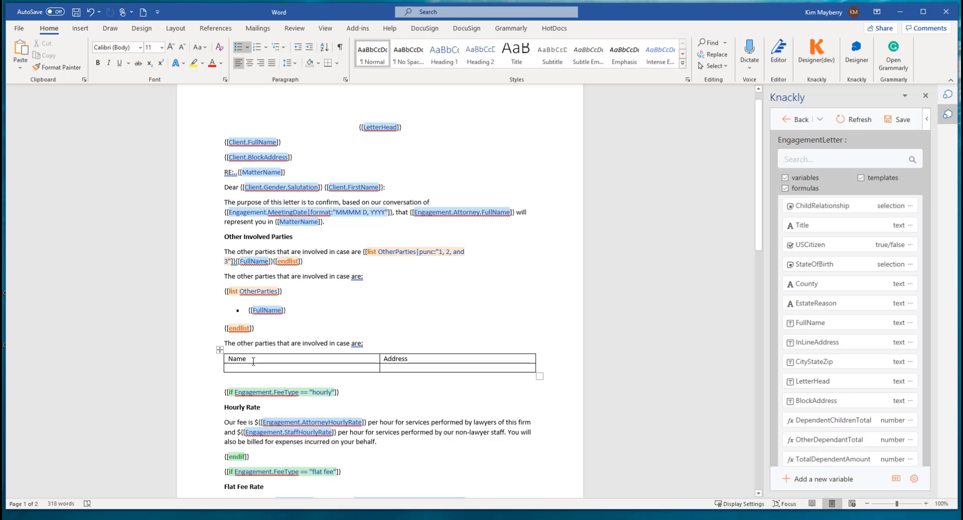
Step: Split the Name and Address table so its empty second row becomes a separate table
left_click(301, 367)
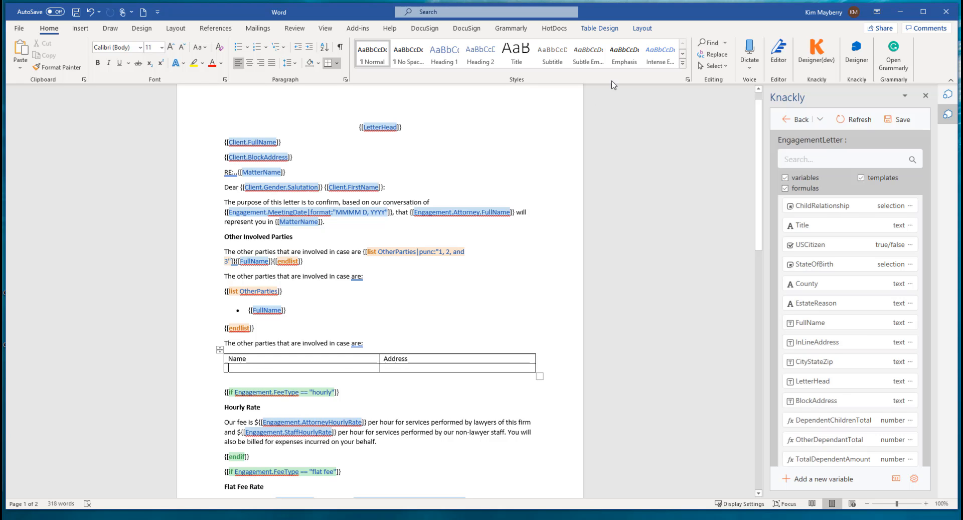
left_click(643, 29)
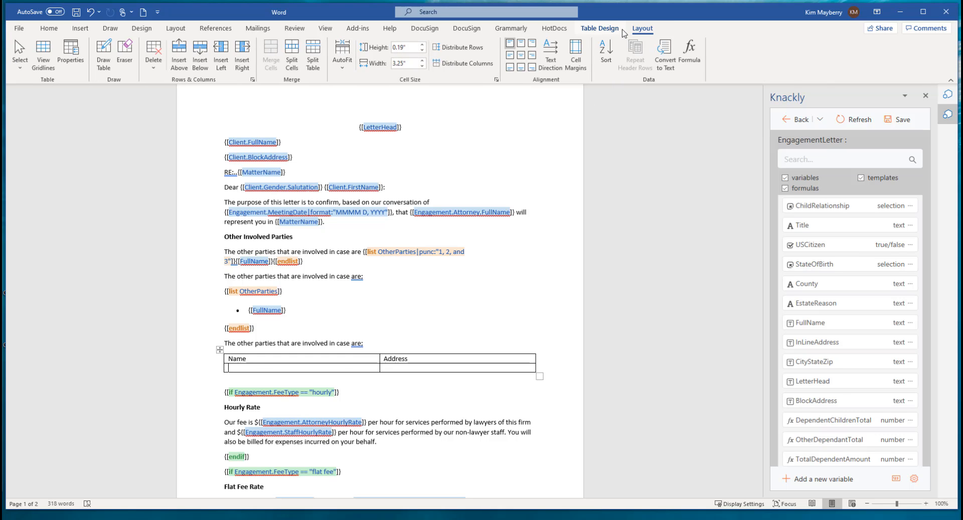
left_click(315, 53)
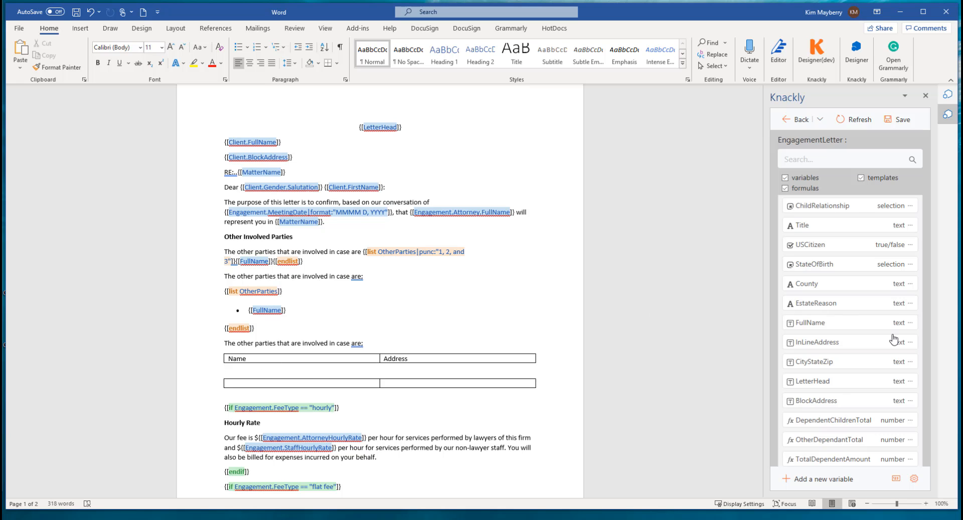
Step: Insert the OtherParties list without punctuation on the line between the two tables
scroll(884, 336, "up", 4)
scroll(879, 336, "up", 5)
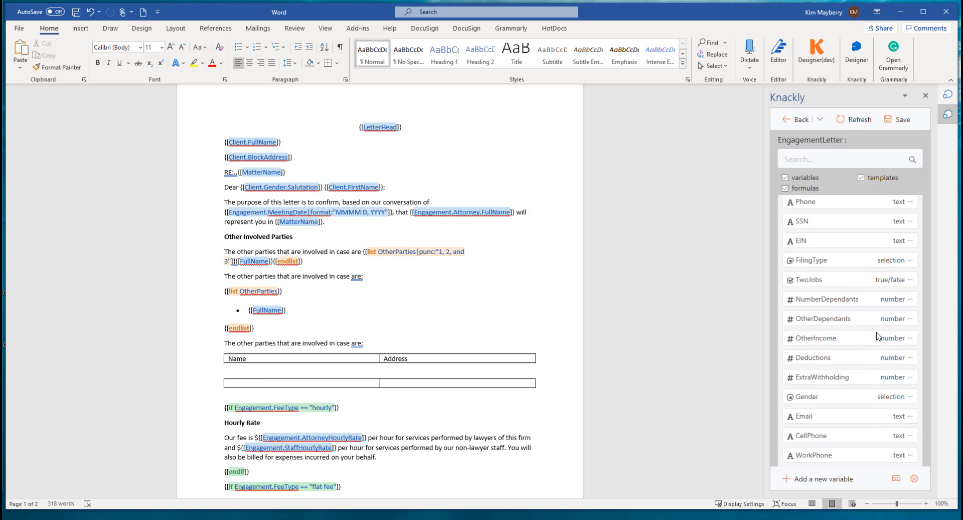
scroll(878, 336, "up", 4)
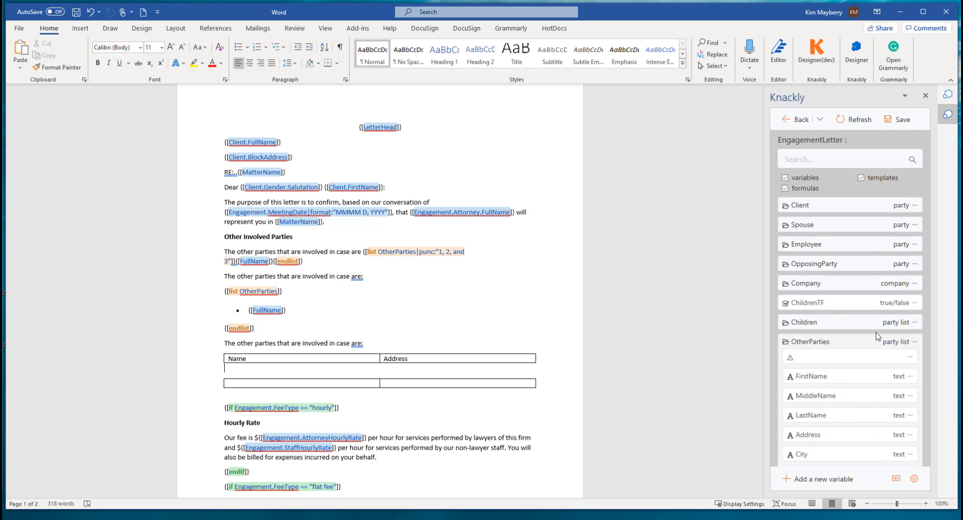
left_click(915, 343)
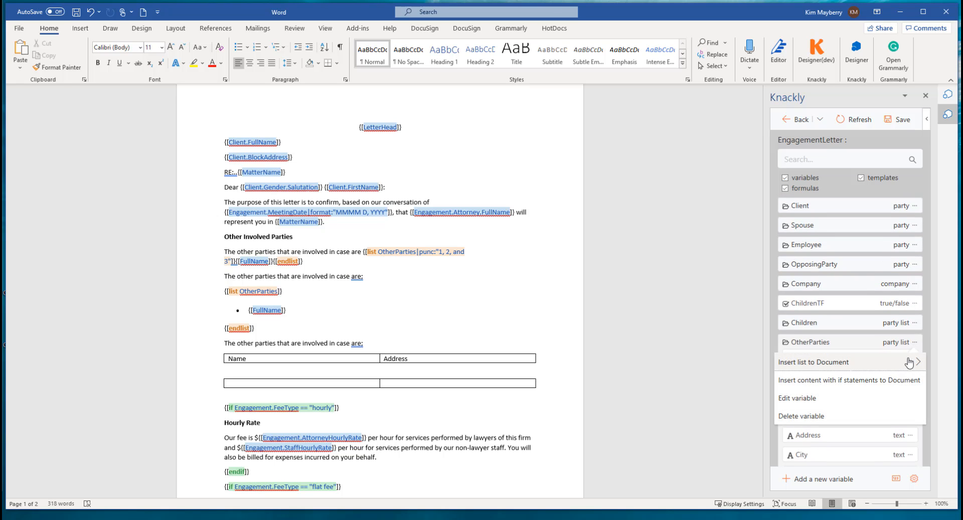
mouse_move(875, 366)
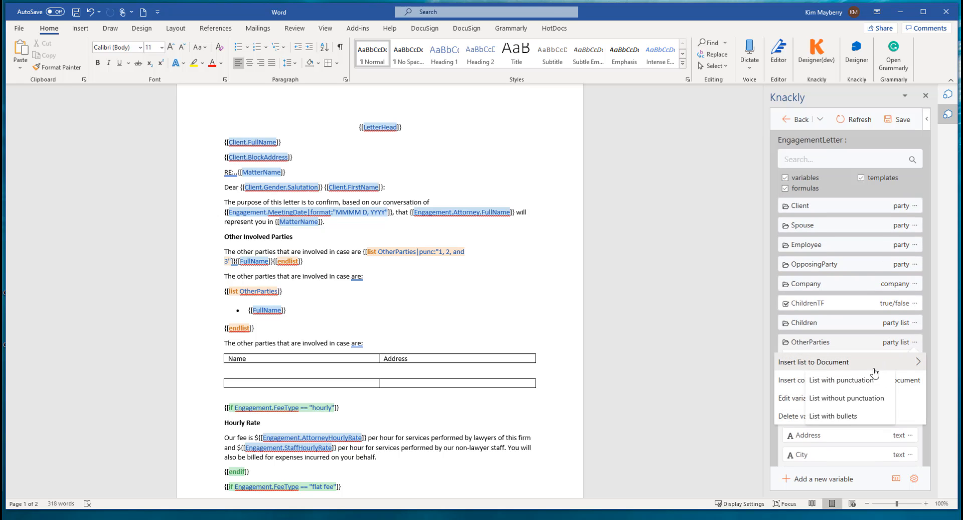
left_click(847, 398)
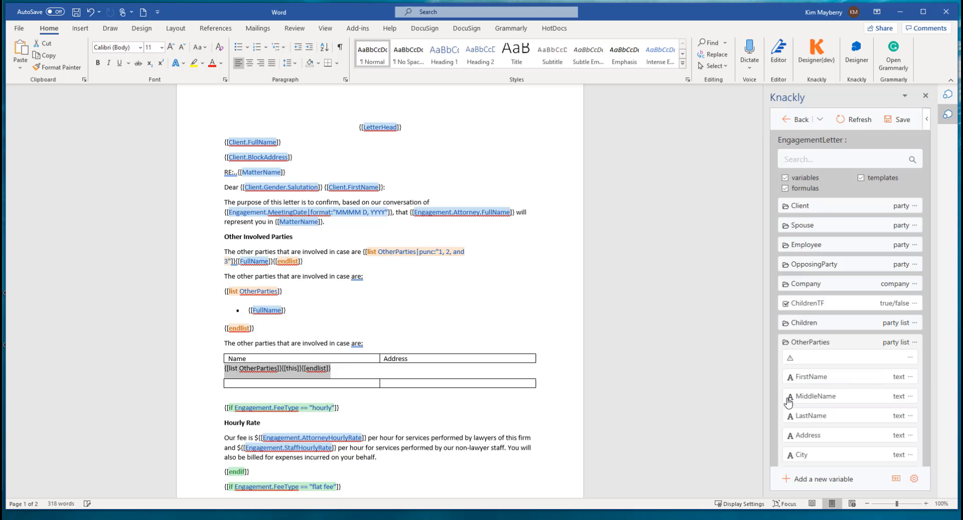
Step: Move the endlist marker to the line below the lower table and delete the "this" placeholder after the OtherParties list marker
left_click(341, 373)
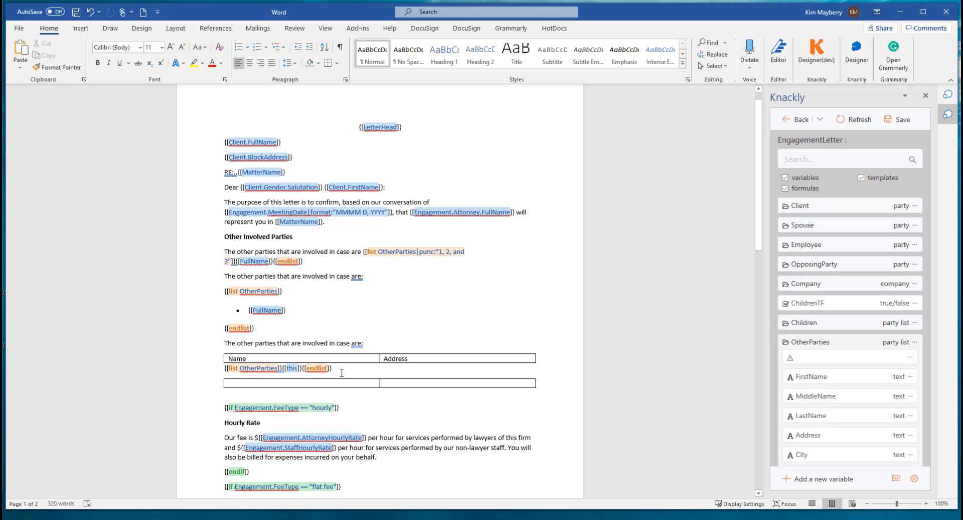
key("shift+Left")
key("shift+Left")
key("shift+Left")
key("shift+Left")
key("shift+Left")
key("shift+Left")
key("shift+Left")
key("shift+Left")
key("shift+Left")
key("shift+Left")
key("shift+Left")
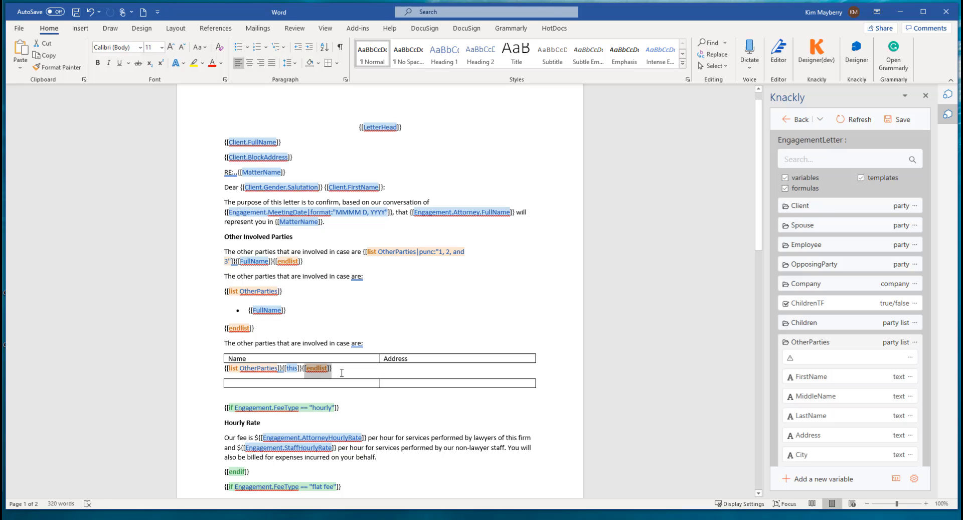
key("shift+Left")
key("ctrl+c")
key("Delete")
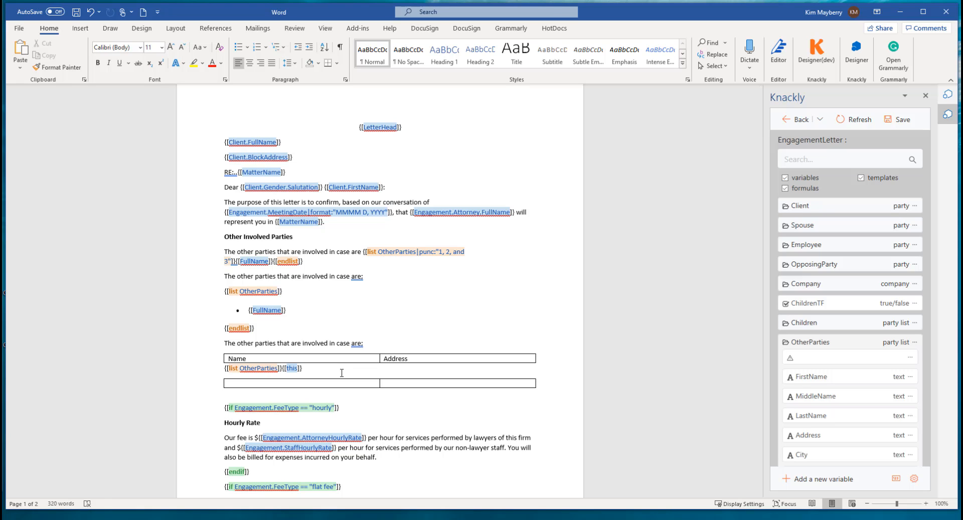
key("BackSpace")
key("BackSpace")
key("BackSpace")
key("BackSpace")
key("BackSpace")
key("BackSpace")
left_click(274, 396)
key("ctrl+v")
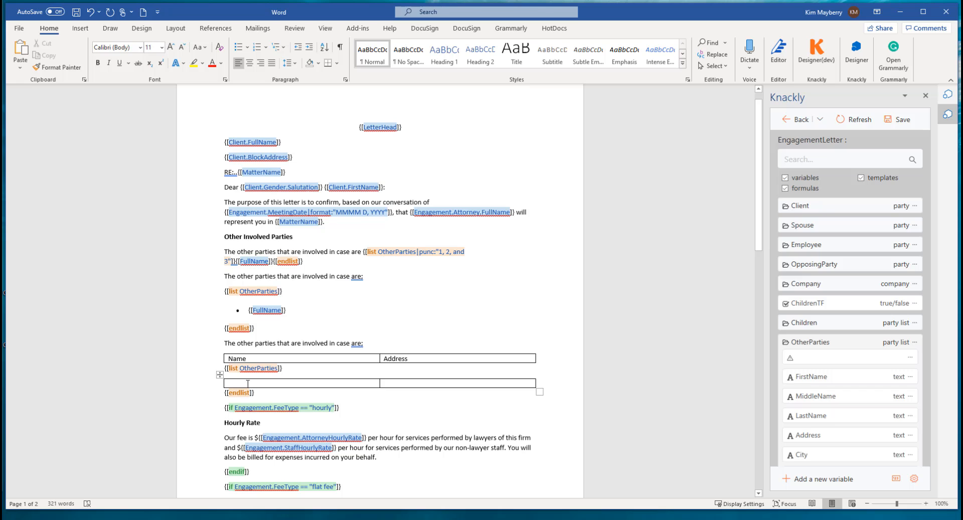
Step: Insert FullName in the Name column and BlockAddress in the Address column of the row between the list markers
left_click(274, 384)
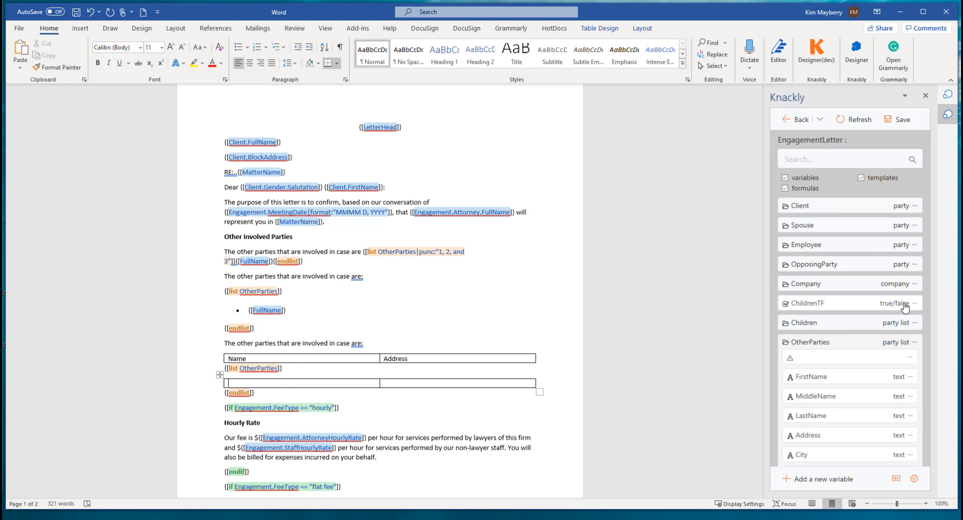
scroll(861, 396, "down", 10)
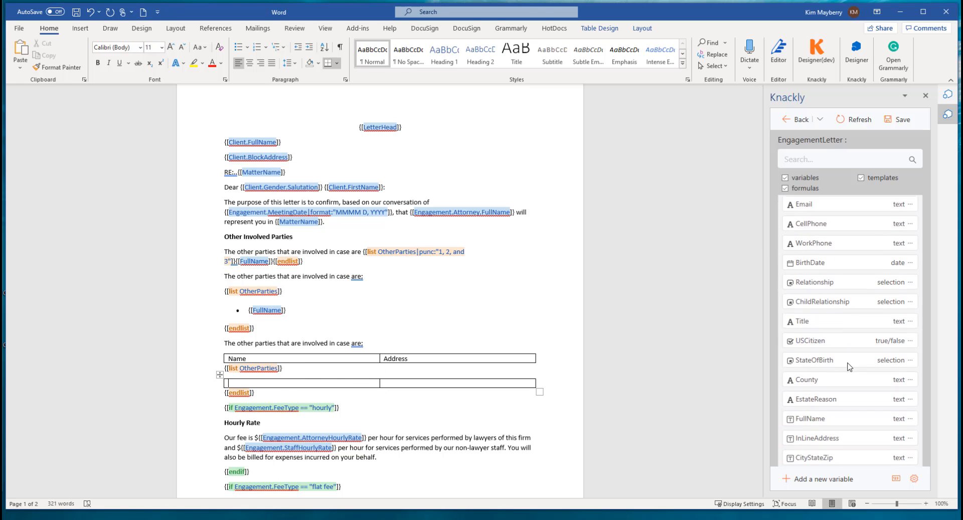
left_click(808, 343)
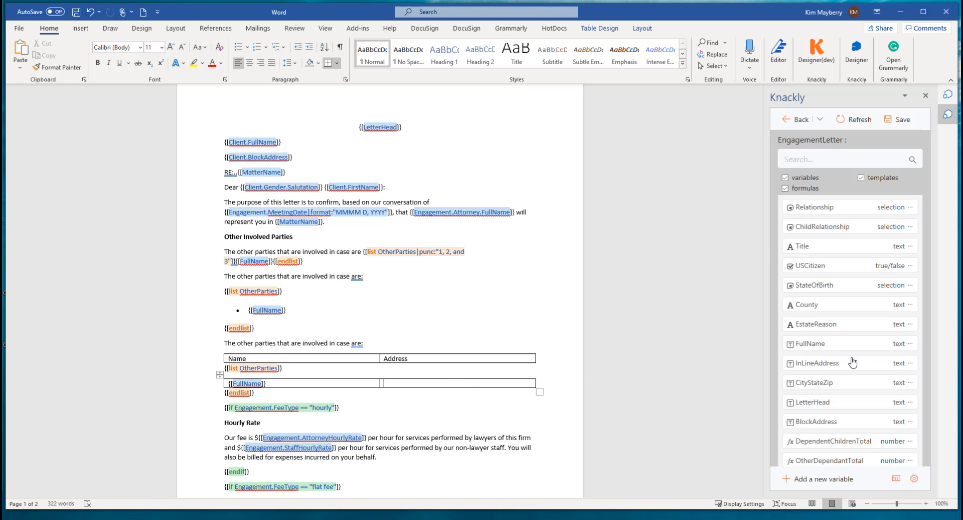
left_click(816, 423)
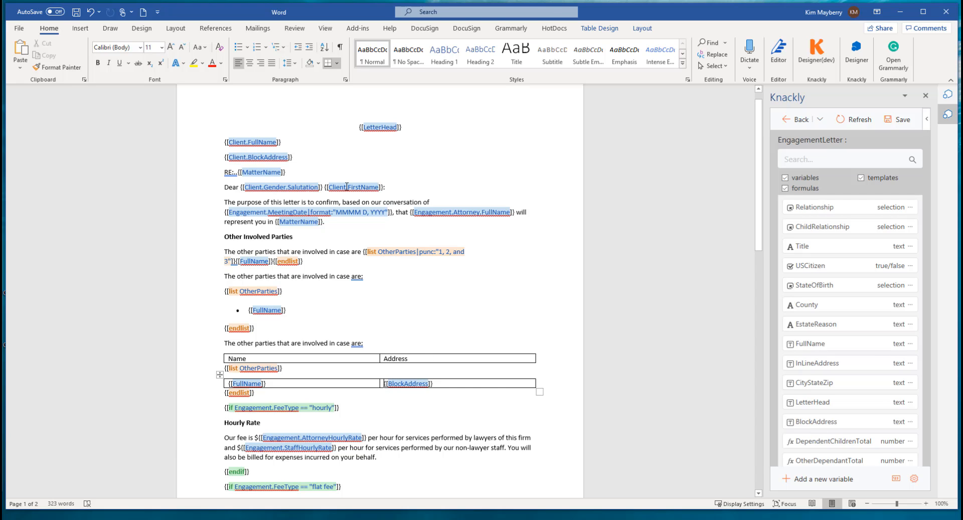
Step: Save the EngagementLetter template, switch to the browser and open the New Client interview for review or update
left_click(417, 425)
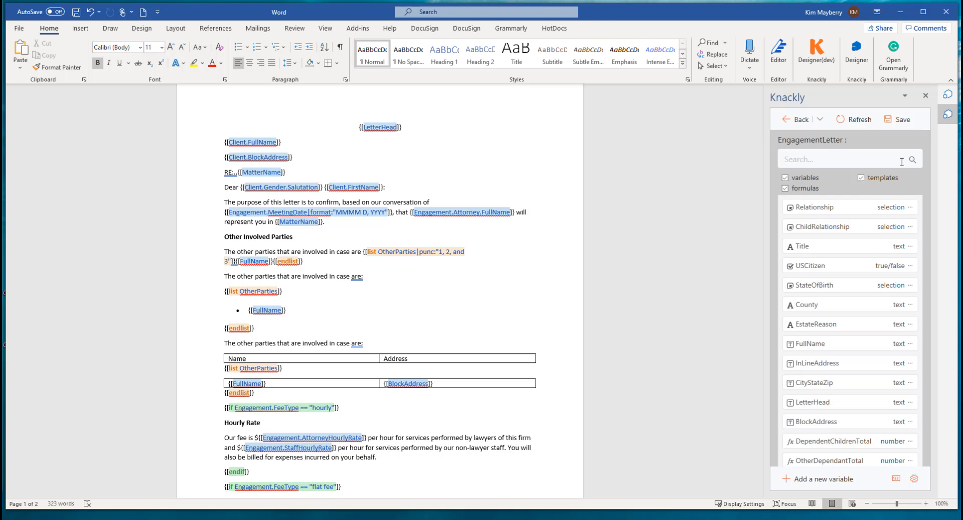
left_click(901, 122)
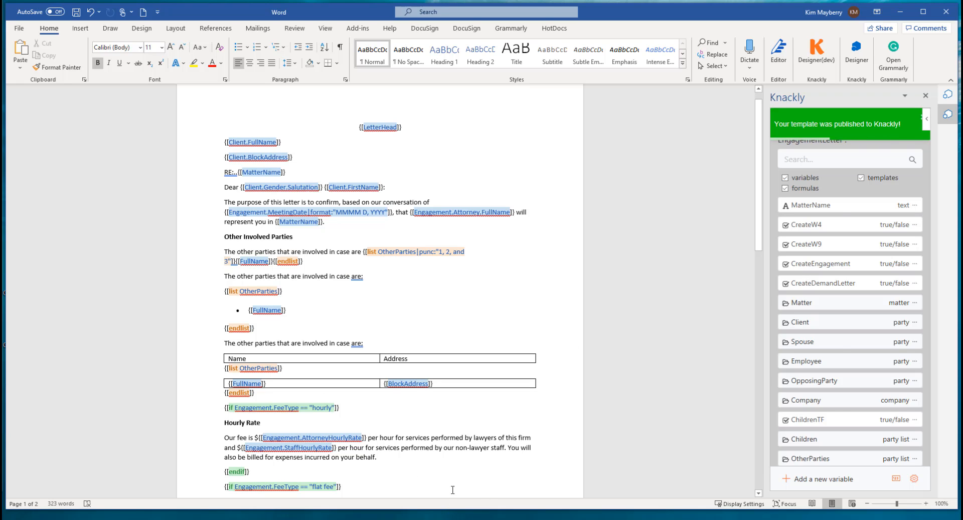
key("alt+Tab")
left_click_drag(517, 57, 504, 45)
left_click(747, 306)
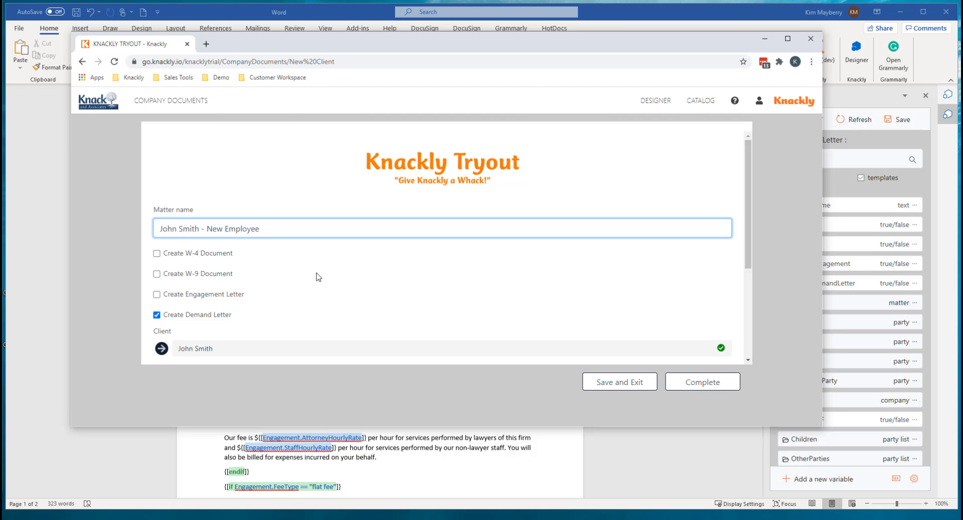
Step: Turn off Create Demand Letter, turn on Create Engagement Letter and confirm the client's details
left_click(157, 315)
left_click(156, 294)
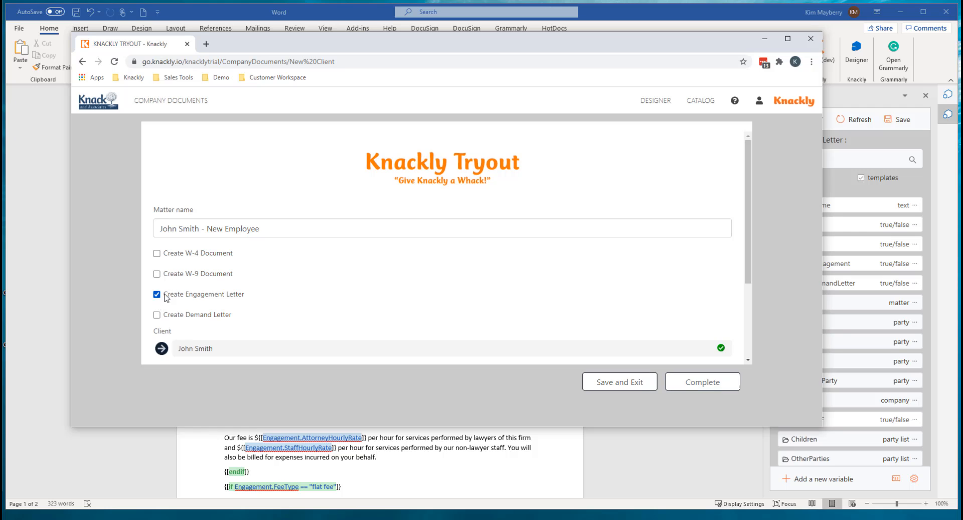
scroll(301, 286, "down", 2)
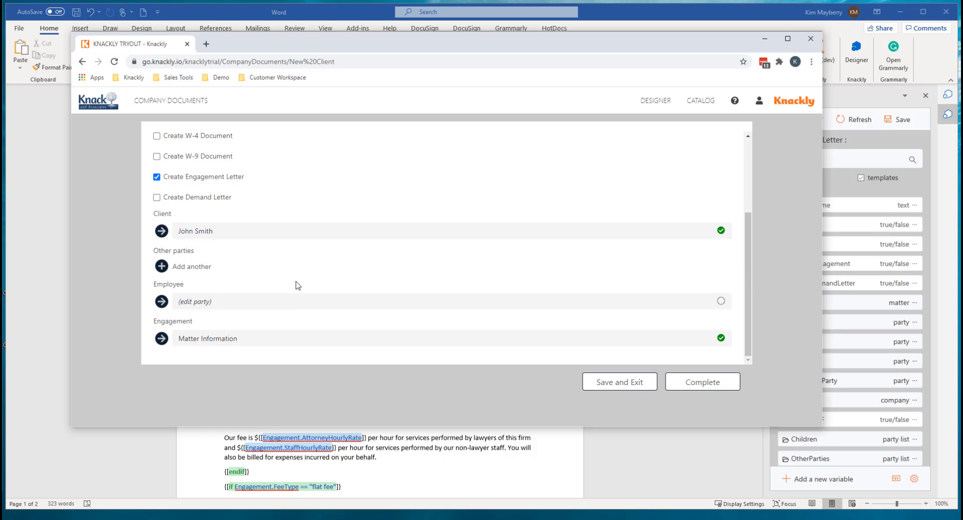
left_click(196, 232)
left_click(702, 366)
Step: Add two other parties to the interview, filling each one's name and address from the saved browser entries
left_click(162, 267)
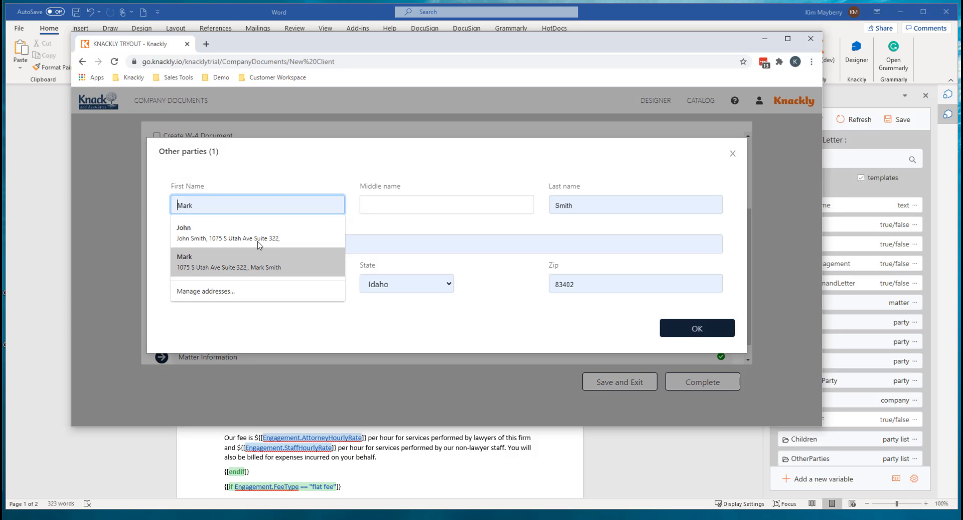
left_click(230, 261)
left_click(716, 333)
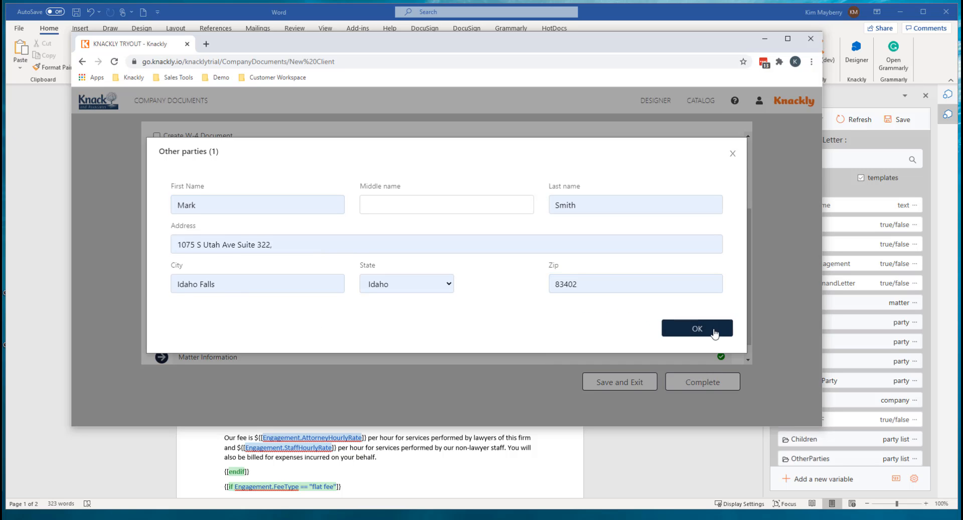
left_click(194, 284)
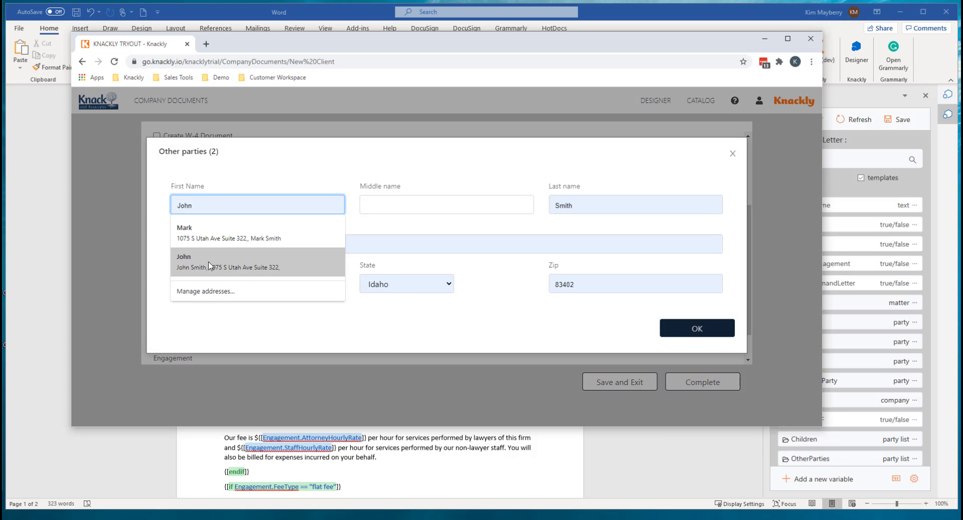
left_click(209, 266)
left_click(675, 331)
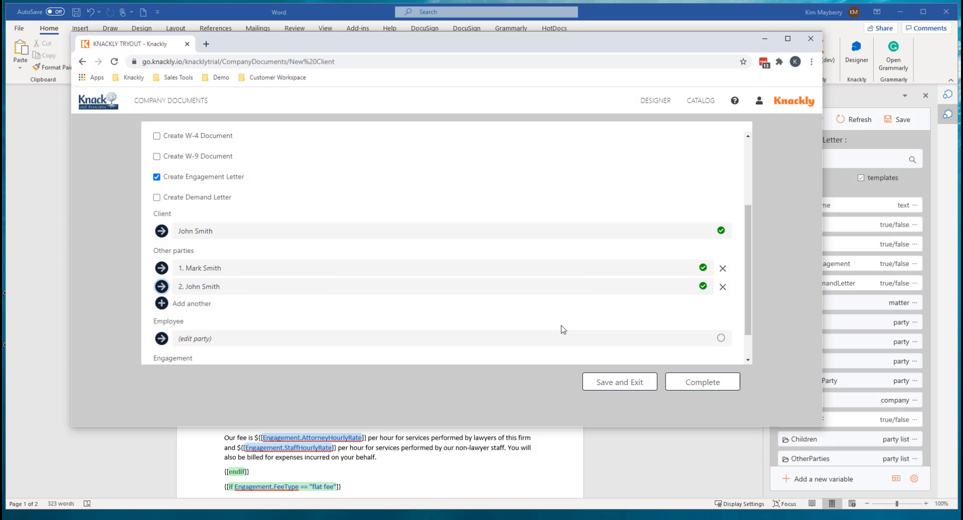
Step: Complete the interview, download the generated engagement letter and open it in Word
left_click(709, 387)
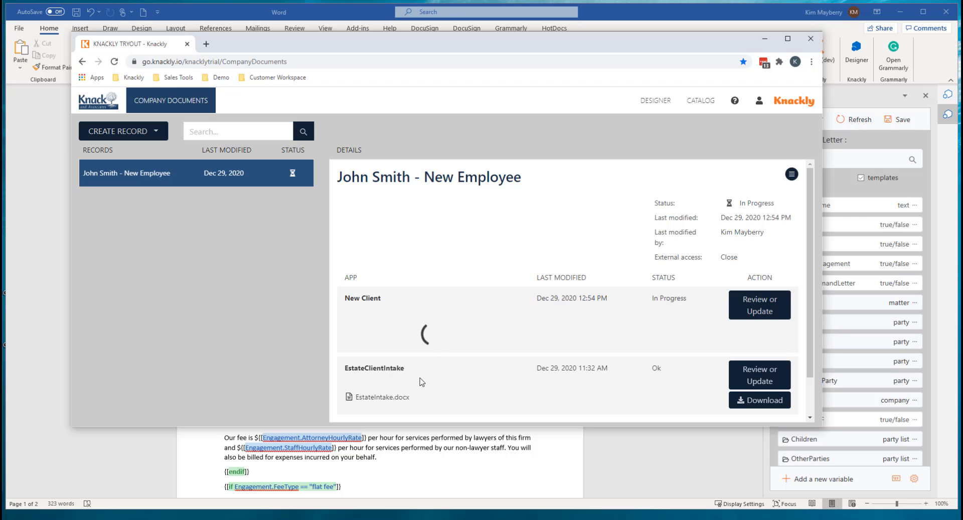
left_click(419, 331)
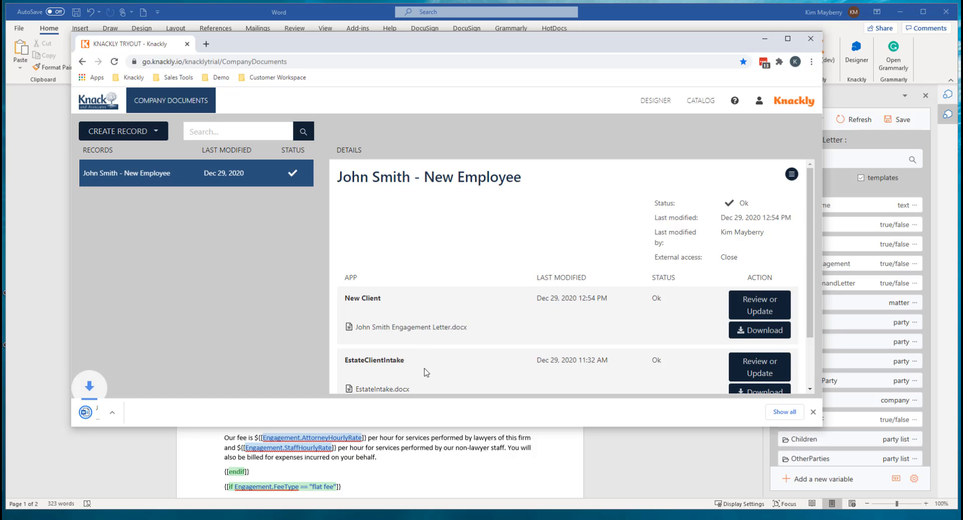
left_click(138, 416)
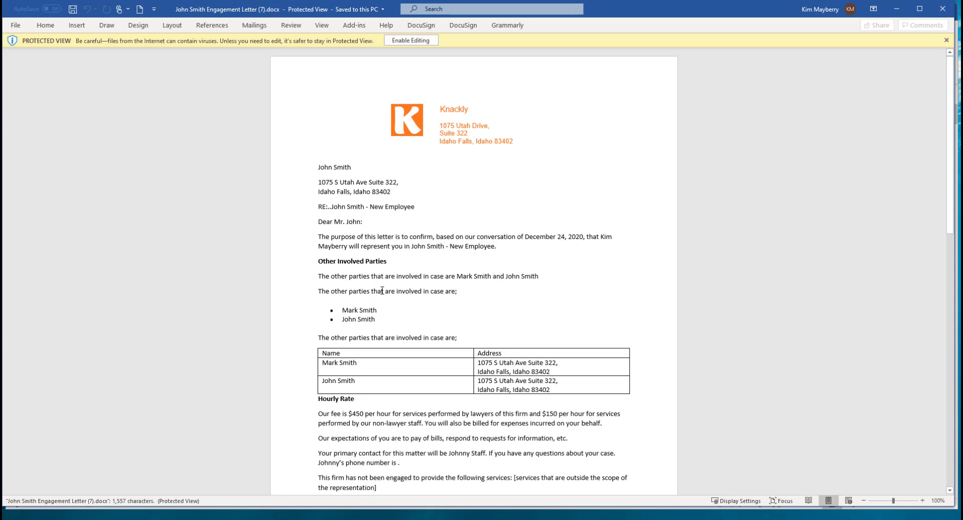
Step: Examine the other parties in the generated letter's sentence and bulleted list
left_click_drag(458, 276, 539, 277)
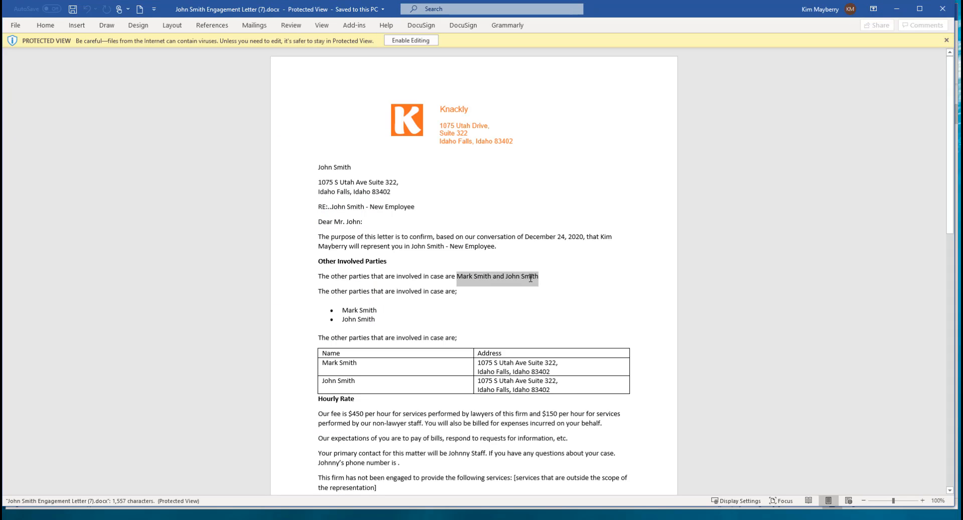
left_click_drag(350, 311, 350, 323)
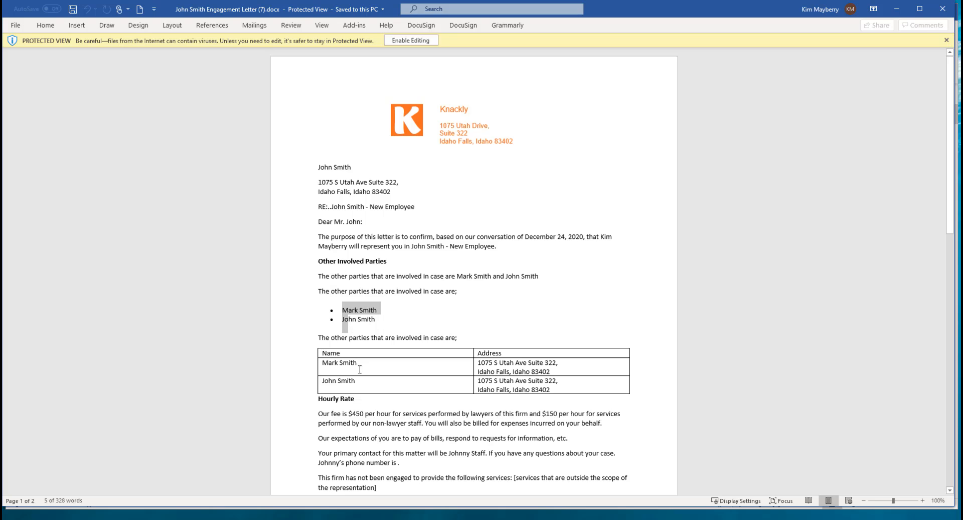